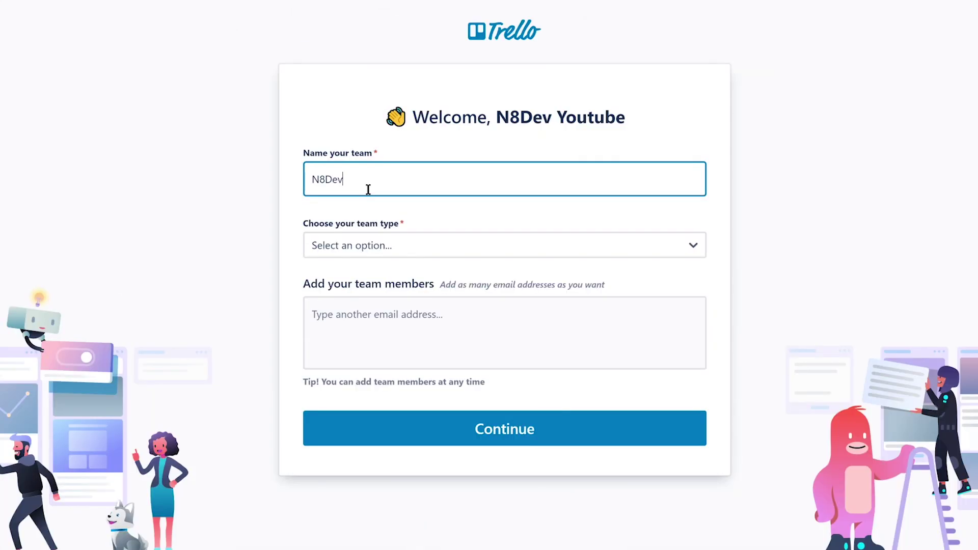
# Set the N8Dev team type to Other and finish the team setup form.
pyautogui.click(377, 246)
pyautogui.click(424, 426)
pyautogui.click(424, 426)
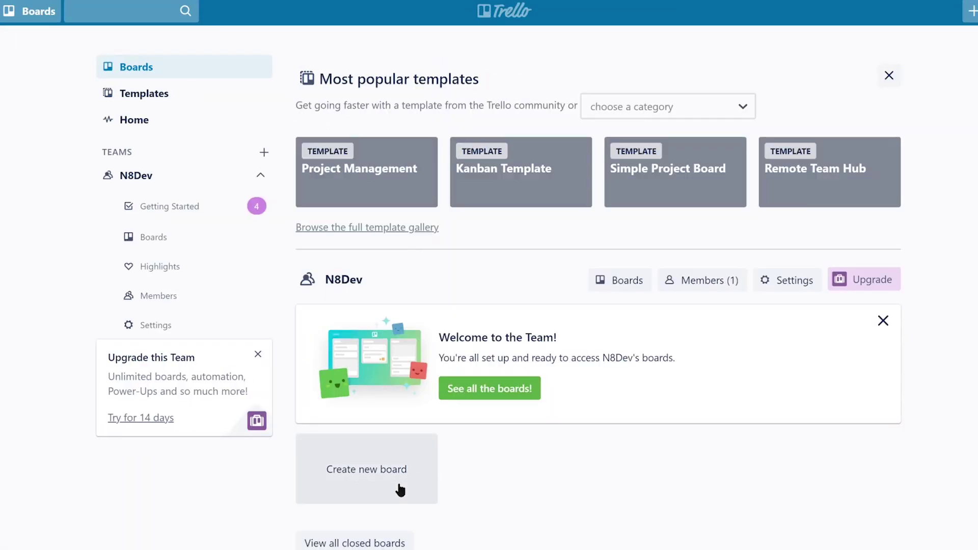
# Create the board 'sub to n8dev' using a misty mountain photo as its background.
pyautogui.click(399, 489)
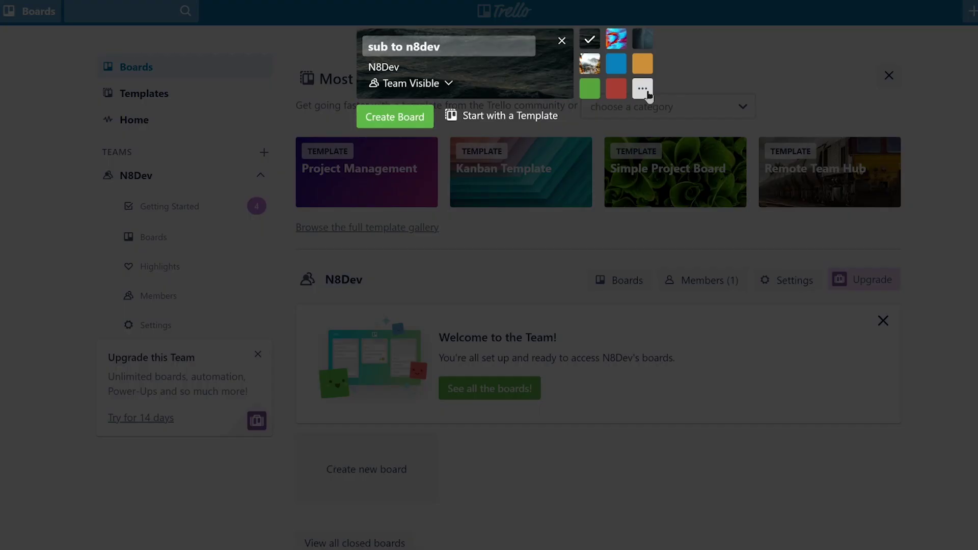
pyautogui.click(642, 89)
pyautogui.click(619, 159)
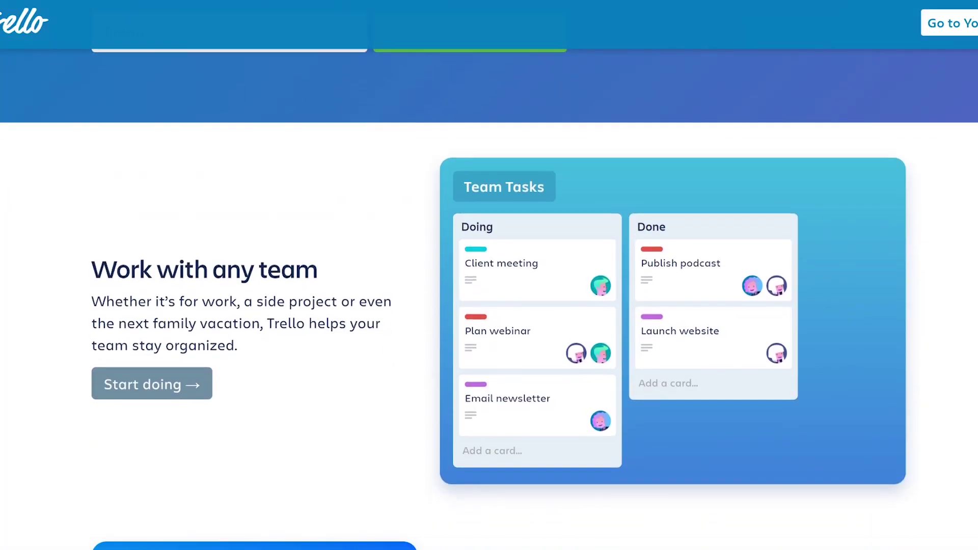
pyautogui.scroll(-4, 489, 275)
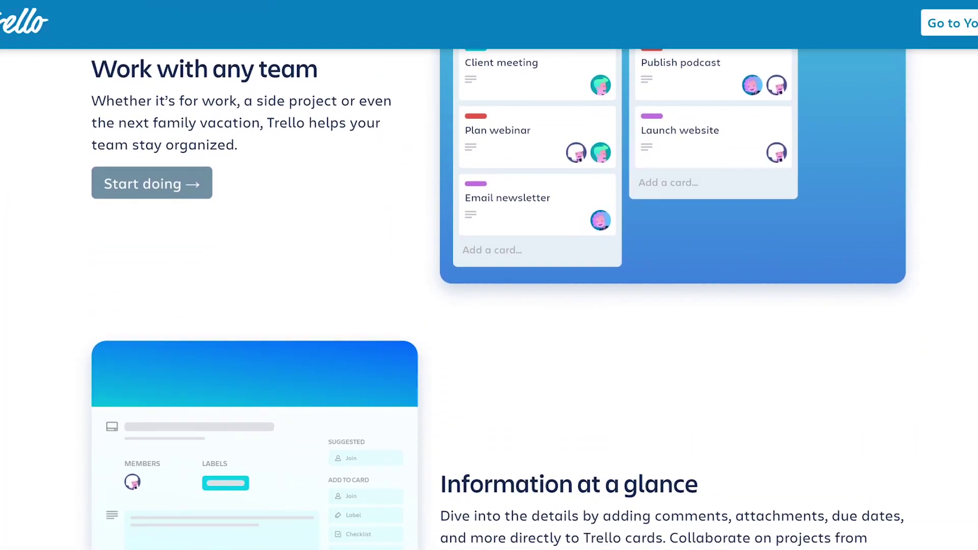
pyautogui.scroll(-10, 489, 275)
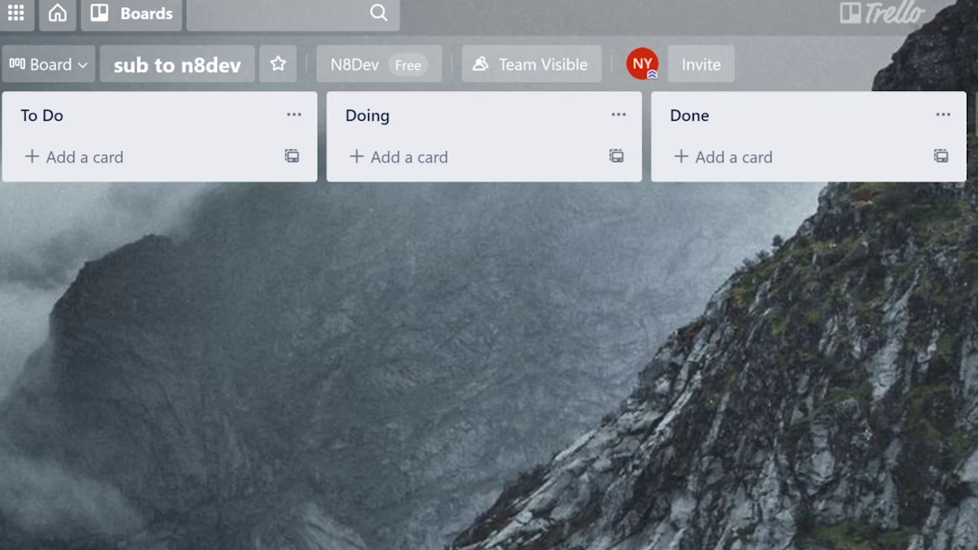
# Add a 'player movement' card in To Do and drag it into Doing.
pyautogui.click(107, 157)
pyautogui.write('player movement')
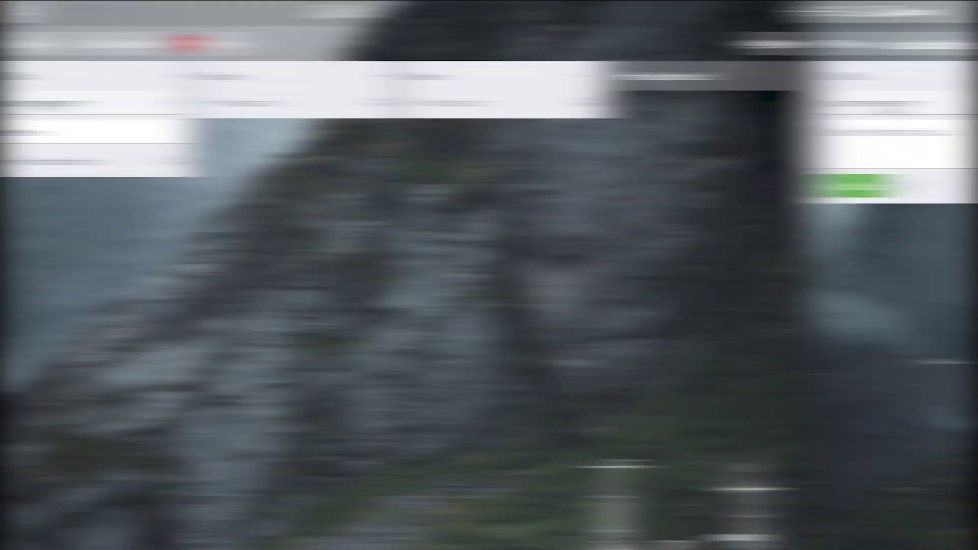
pyautogui.moveTo(229, 102); pyautogui.dragTo(637, 89)
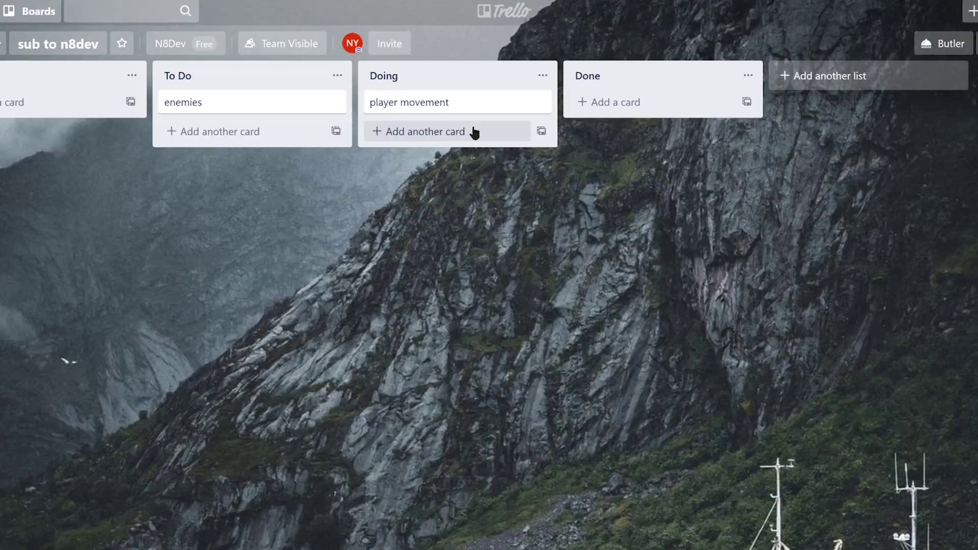
# Archive the player movement card from its details.
pyautogui.click(460, 101)
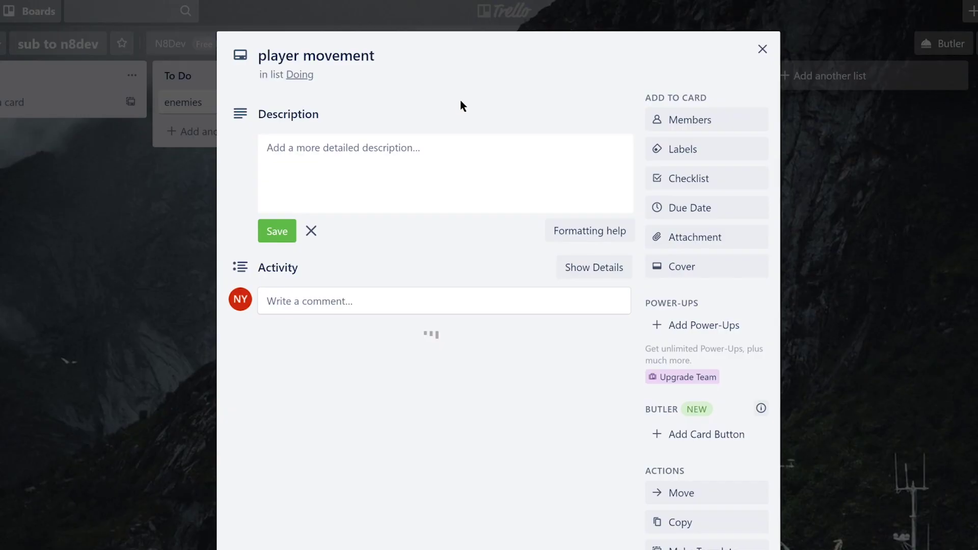
pyautogui.scroll(-4, 655, 438)
pyautogui.click(695, 434)
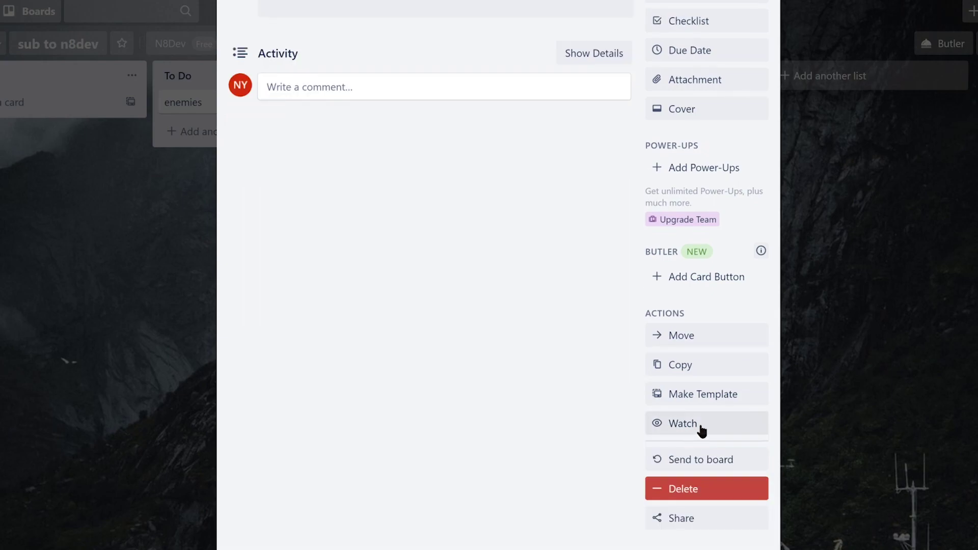
pyautogui.click(762, 49)
# Reopen the archived player movement card from the board menu and send it back to the board.
pyautogui.click(970, 43)
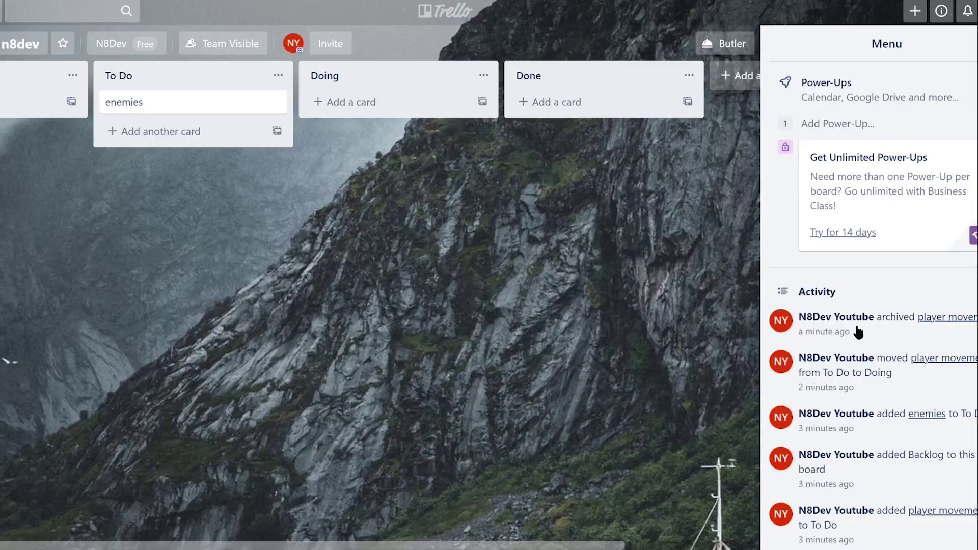
pyautogui.click(972, 316)
pyautogui.scroll(-3, 615, 363)
pyautogui.scroll(-2, 555, 362)
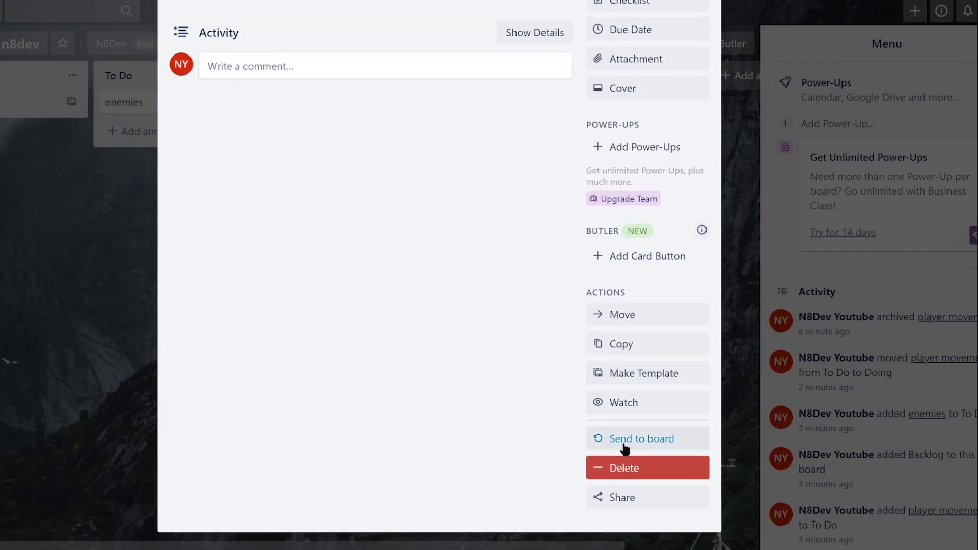
pyautogui.click(625, 441)
pyautogui.scroll(5, 600, 94)
pyautogui.click(705, 48)
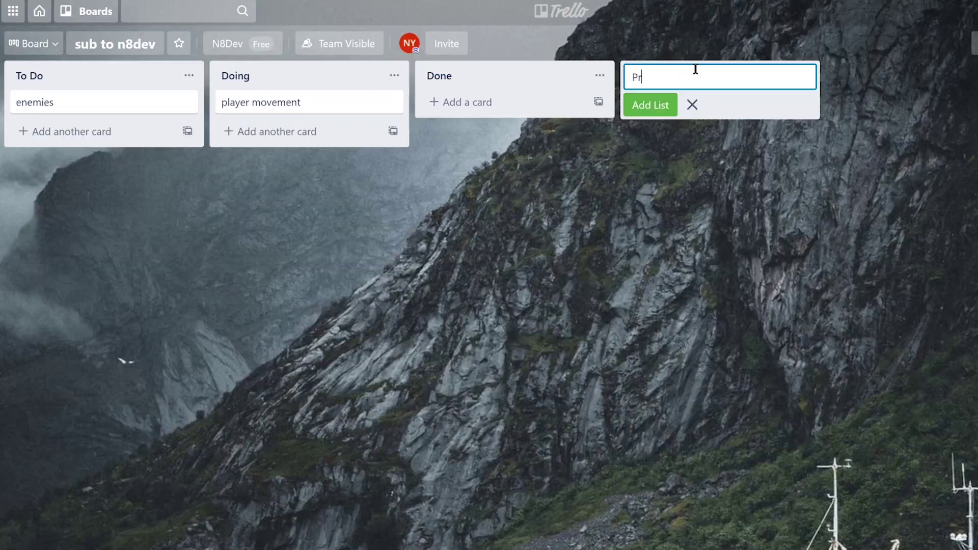
# Add the Programming, Graphics, Sounds and Music, and Marketing lists.
pyautogui.write('ogramming')
pyautogui.press('Return')
pyautogui.write('Graphics')
pyautogui.press('Return')
pyautogui.write('Sounds and Music')
pyautogui.press('Return')
pyautogui.write('Marketing')
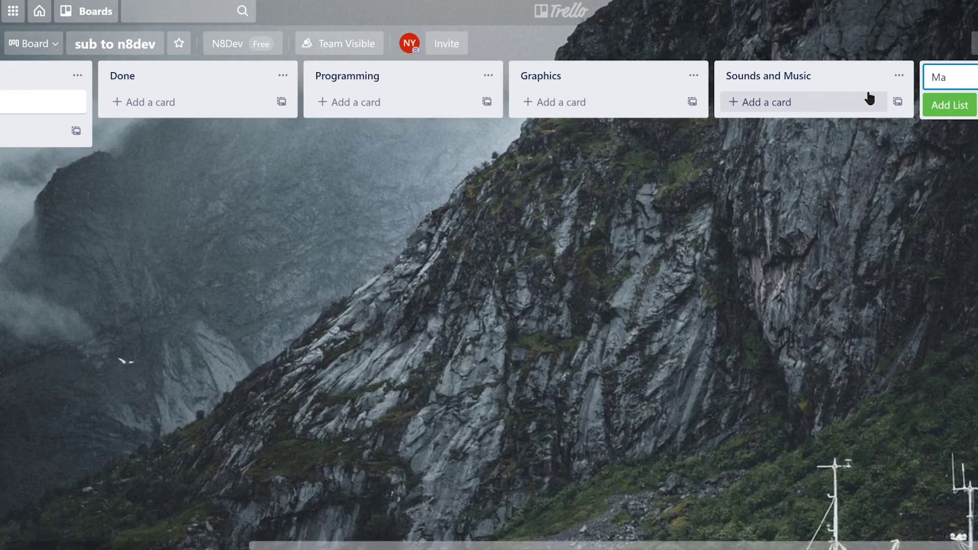
pyautogui.press('Return')
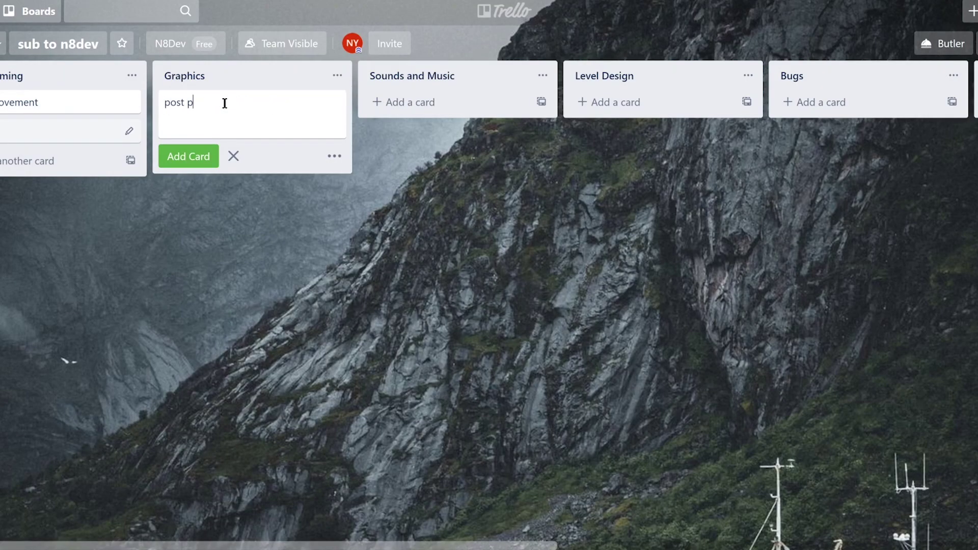
# Add cards post processing, player sounds, enemy sounds and game soundtrack.
pyautogui.write('rocessing')
pyautogui.click(377, 101)
pyautogui.write('player sounds')
pyautogui.press('Return')
pyautogui.write('enemy sounds')
pyautogui.press('Return')
pyautogui.write('game soundtrack')
pyautogui.press('Return')
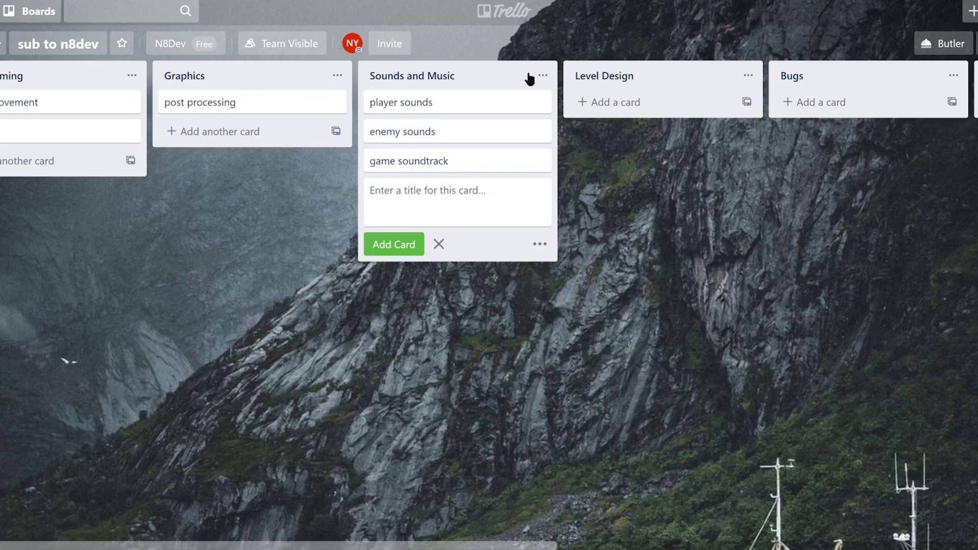
# Add level 1, level 2 and level 3 cards to Level Design.
pyautogui.click(637, 102)
pyautogui.write('level 1 level 2 level 3')
pyautogui.click(811, 100)
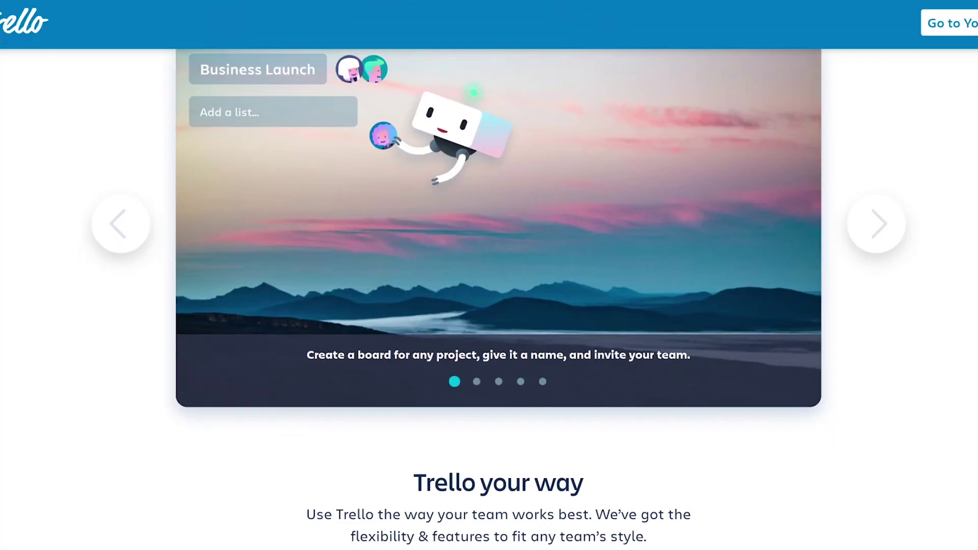
pyautogui.click(876, 220)
pyautogui.click(876, 220)
pyautogui.click(876, 220)
pyautogui.write('level')
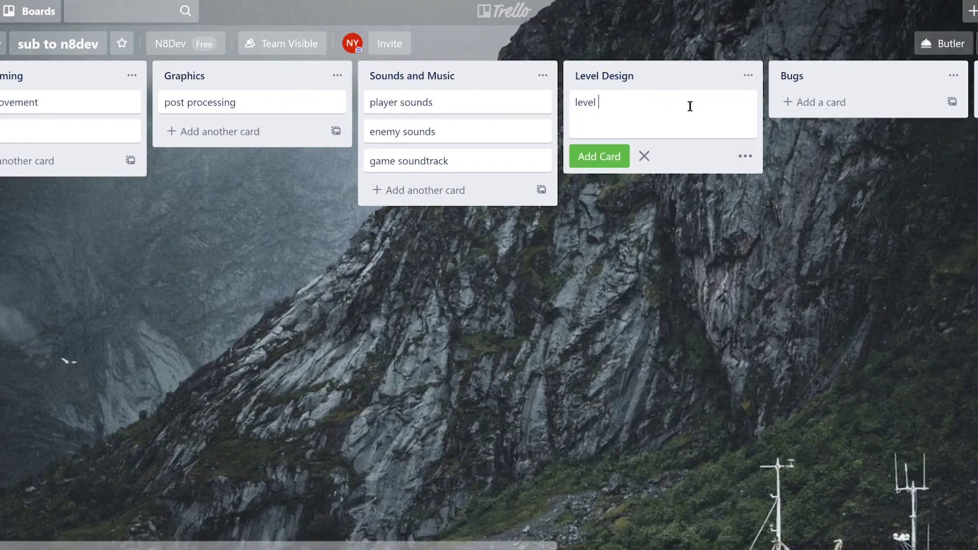
pyautogui.write(' 1')
pyautogui.press('Return')
pyautogui.write('level 2')
pyautogui.press('Return')
pyautogui.write('level 3')
pyautogui.press('Return')
pyautogui.click(812, 101)
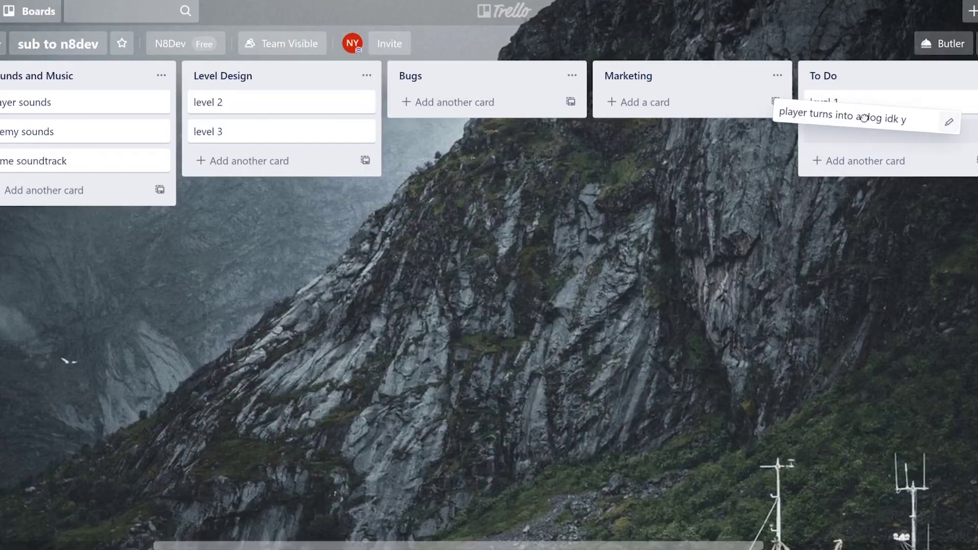
# Drag player sounds, game soundtrack and post processing into the To Do list.
pyautogui.moveTo(869, 116); pyautogui.dragTo(869, 131)
pyautogui.moveTo(146, 105); pyautogui.dragTo(833, 161)
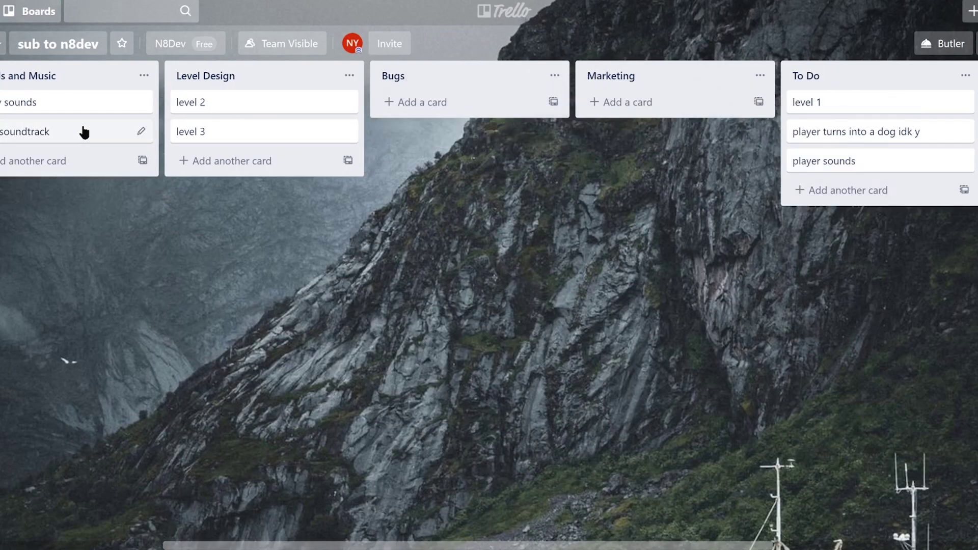
pyautogui.moveTo(85, 132); pyautogui.dragTo(865, 185)
pyautogui.moveTo(30, 102); pyautogui.dragTo(873, 122)
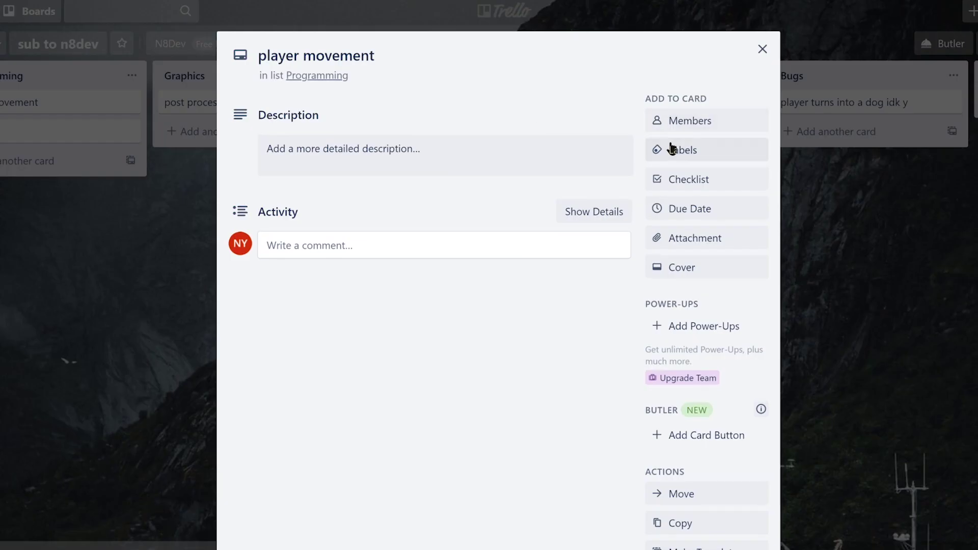
# Rename the red, purple and blue labels to Programming, Graphics, and Music and Sounds.
pyautogui.click(669, 150)
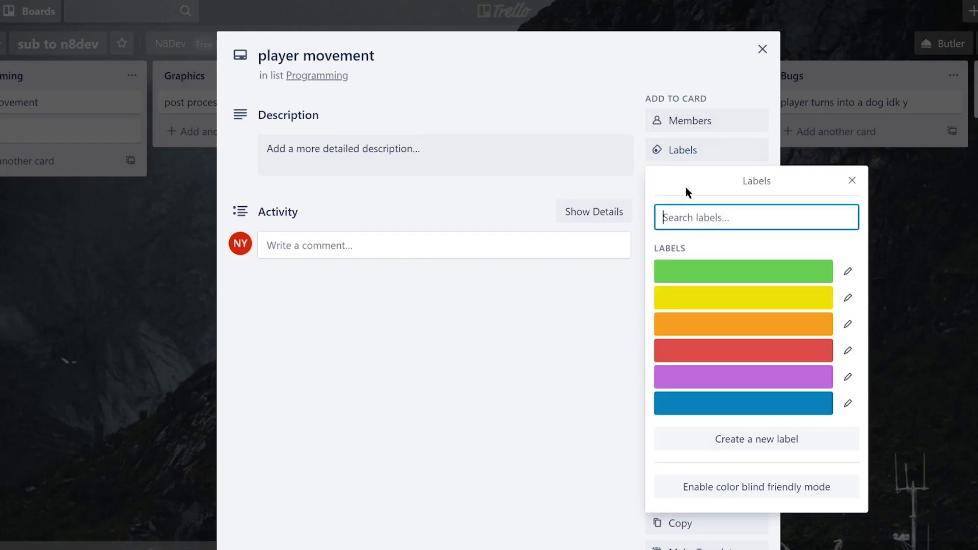
pyautogui.click(847, 350)
pyautogui.write('Pr')
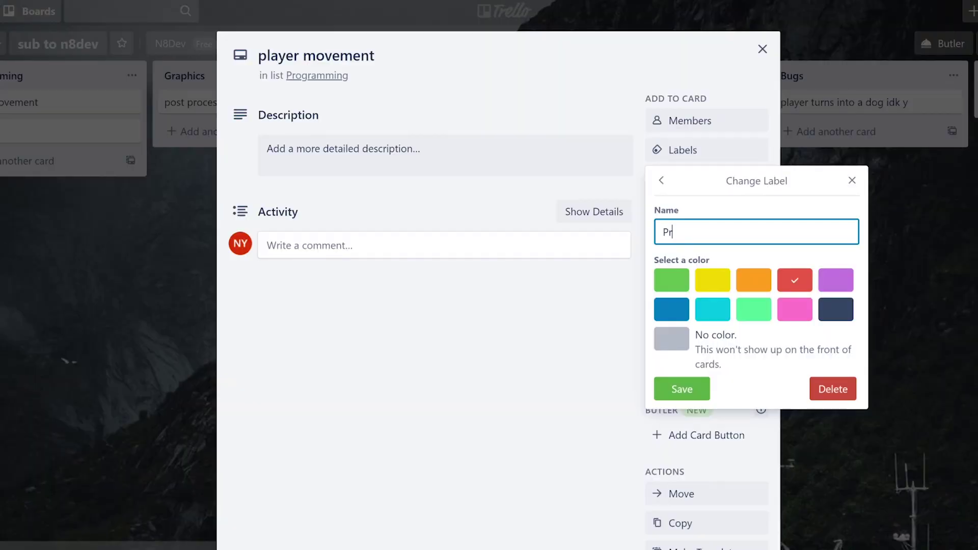
pyautogui.write('ogramming')
pyautogui.press('Return')
pyautogui.click(845, 379)
pyautogui.write('Graphics')
pyautogui.press('Return')
pyautogui.click(847, 402)
pyautogui.write('Music and Sounds')
pyautogui.press('Return')
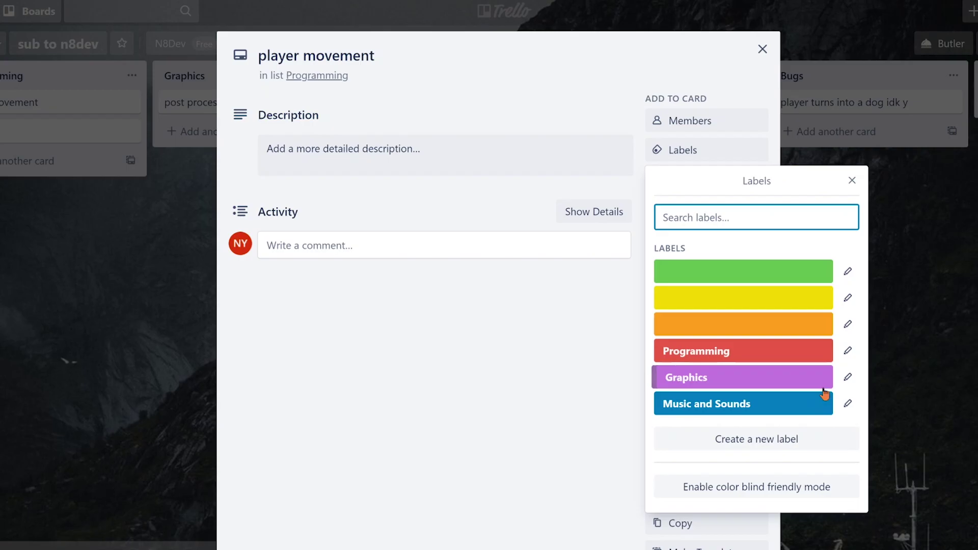
# Name the green label Short, the yellow Moderate and the orange Long.
pyautogui.click(783, 452)
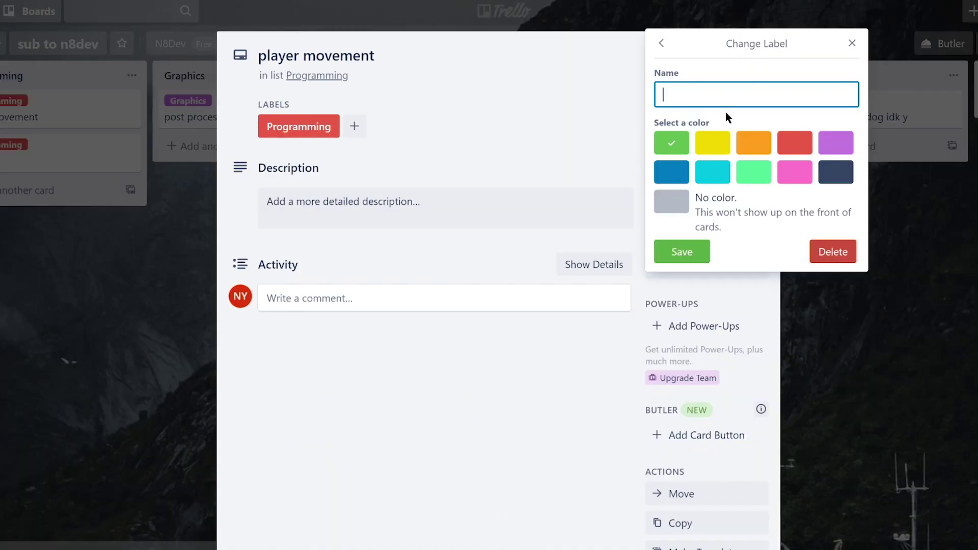
pyautogui.write('Short')
pyautogui.click(686, 252)
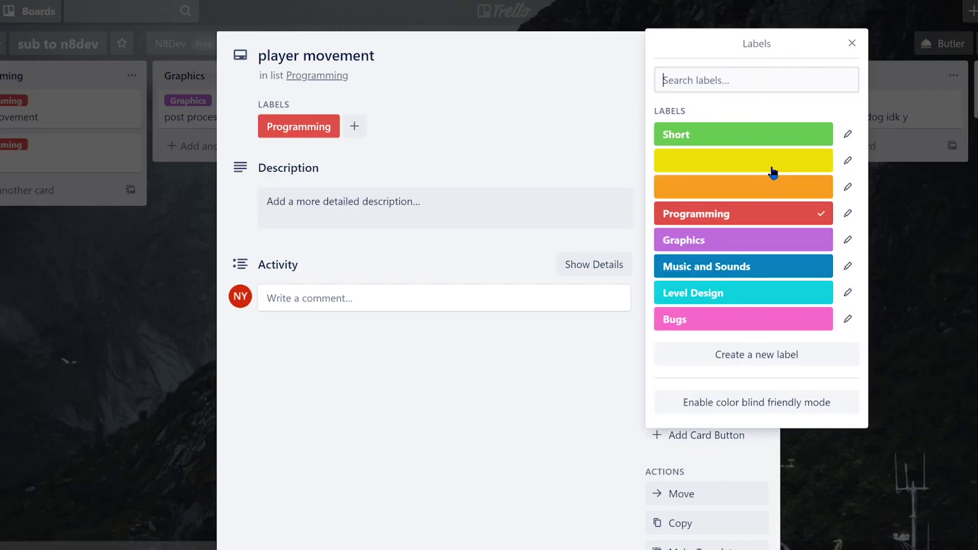
pyautogui.click(848, 162)
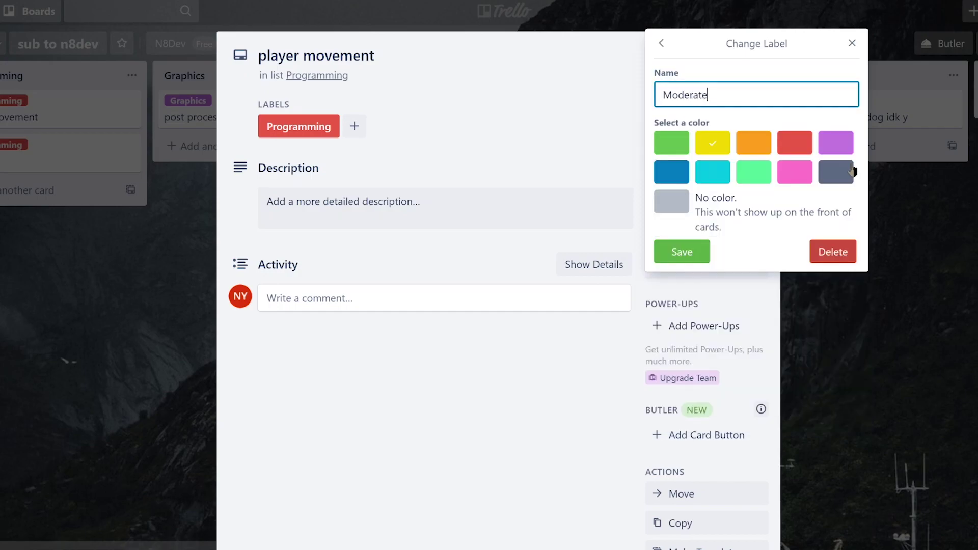
pyautogui.press('Return')
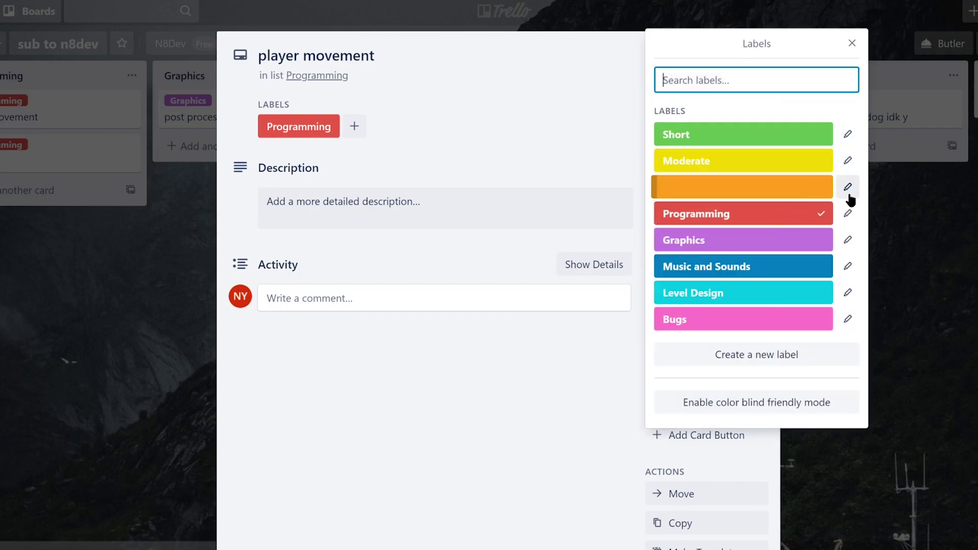
pyautogui.click(848, 189)
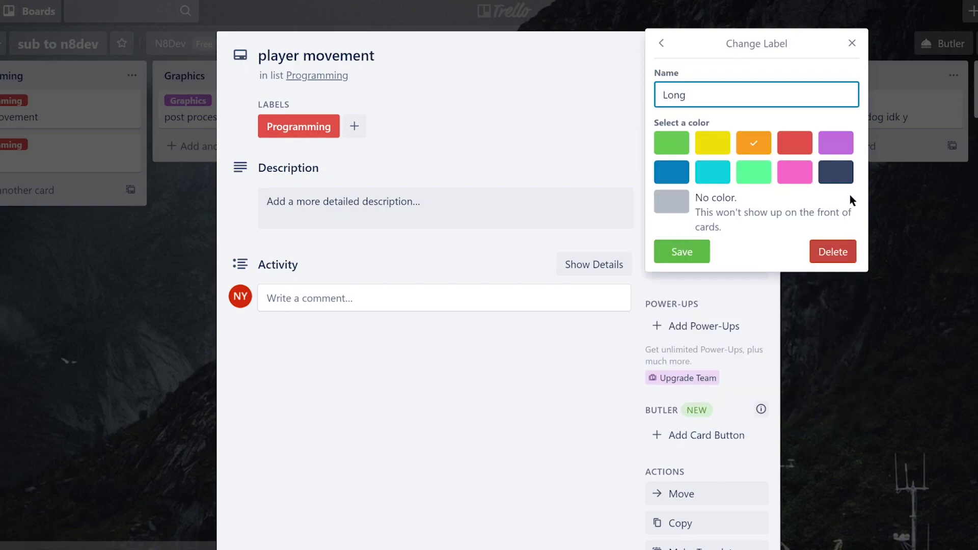
pyautogui.press('Return')
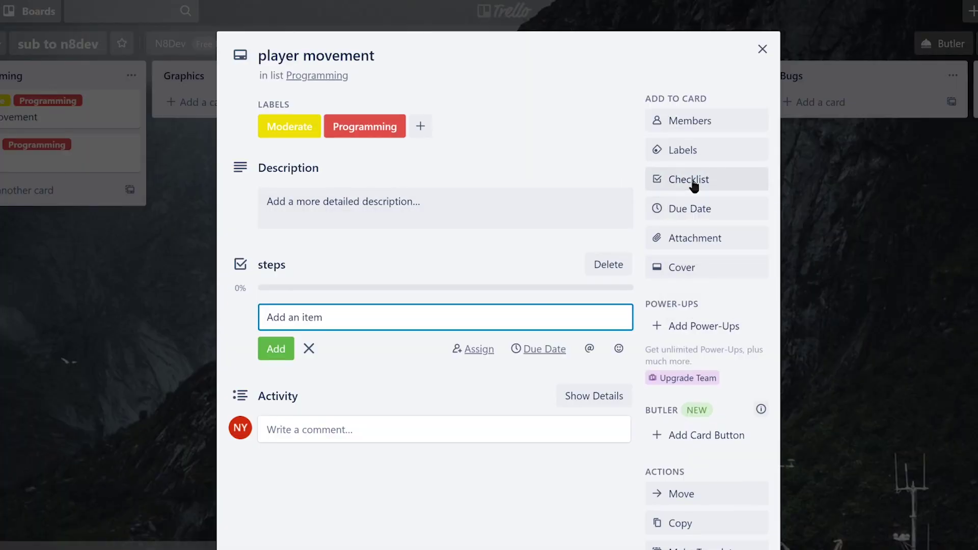
# Add checklist items input class, left and right movement with rigidbody velocity, jumping, crouching.
pyautogui.write('class')
pyautogui.press('Return')
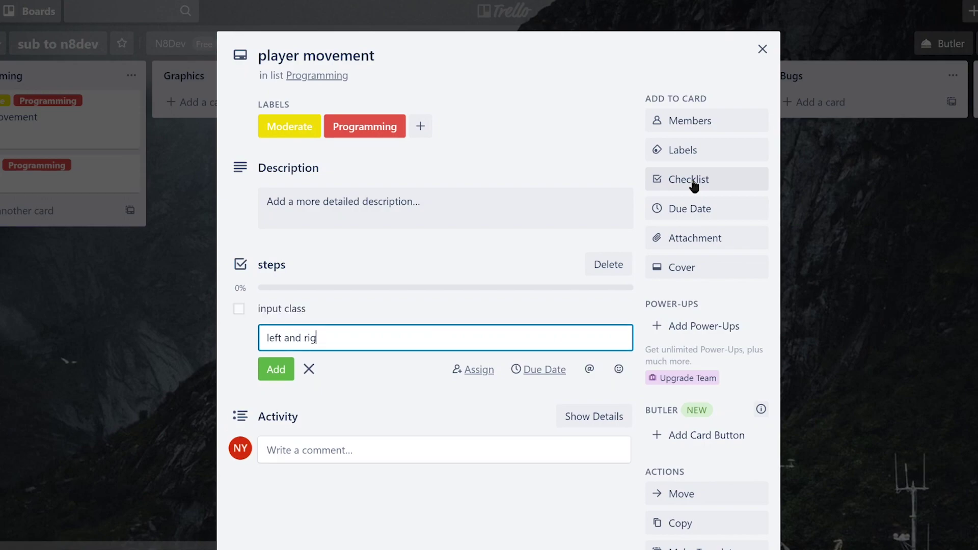
pyautogui.write('left and right movement with rigidbody velocity')
pyautogui.press('Return')
pyautogui.write('ju')
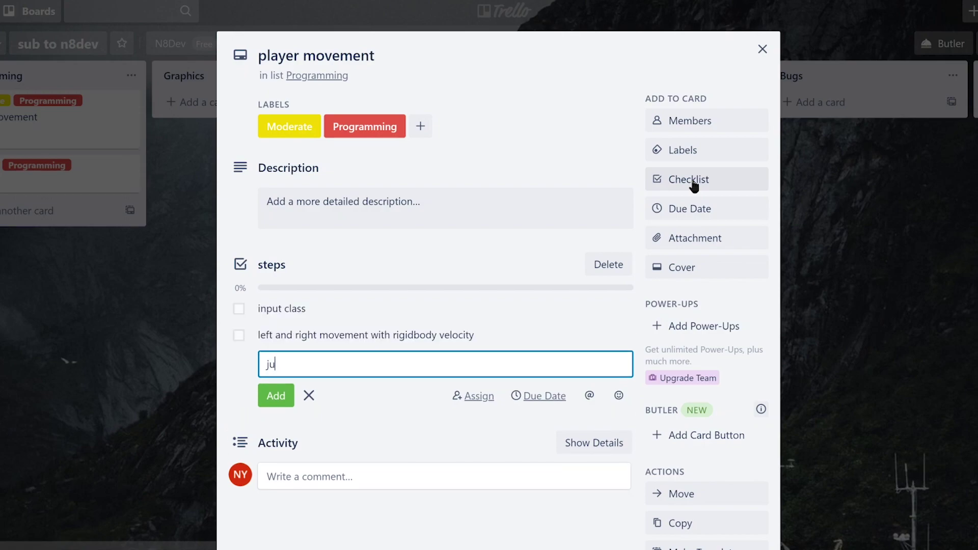
pyautogui.write('mping')
pyautogui.press('Return')
pyautogui.write('crouching')
pyautogui.press('Return')
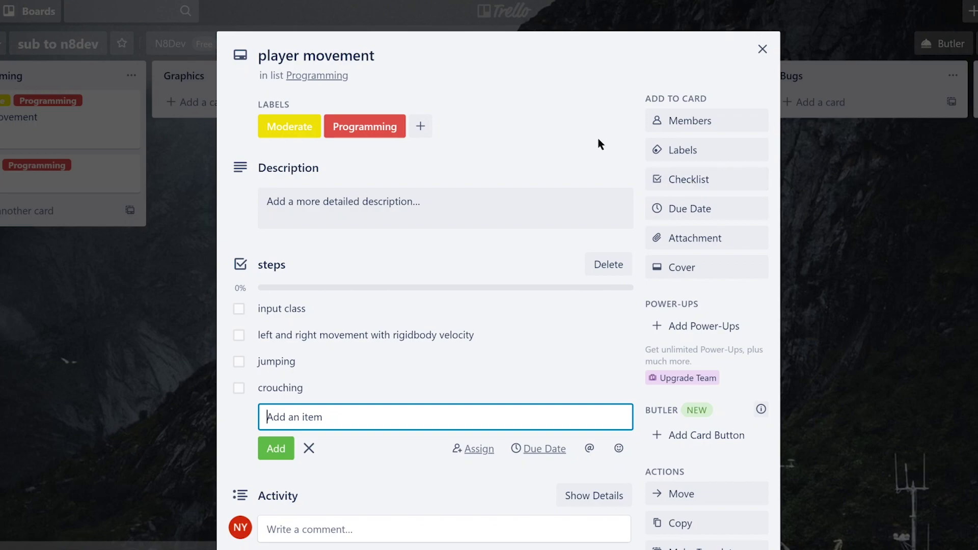
# Convert the 'input class' item into its own card, then tick player movement's first checklist item.
pyautogui.click(624, 307)
pyautogui.click(655, 371)
pyautogui.click(763, 49)
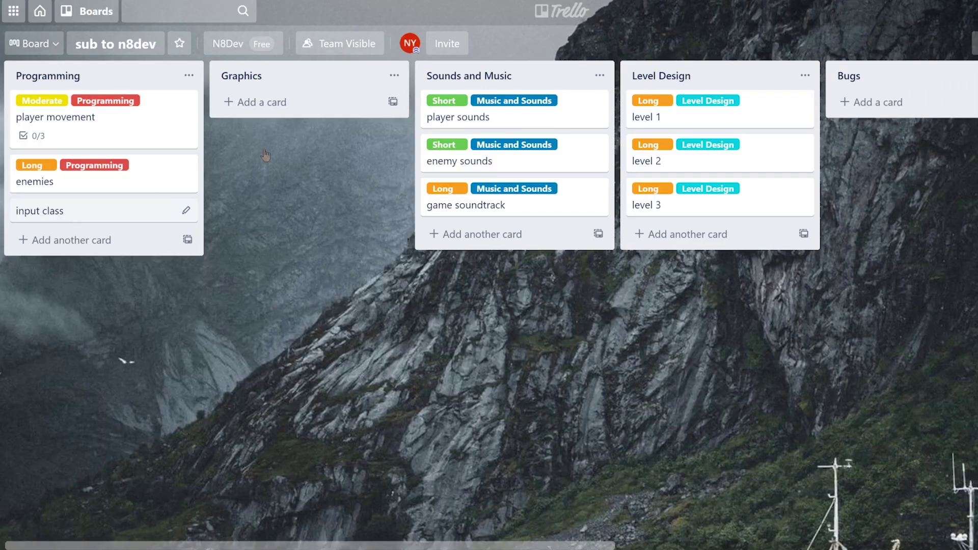
pyautogui.click(760, 154)
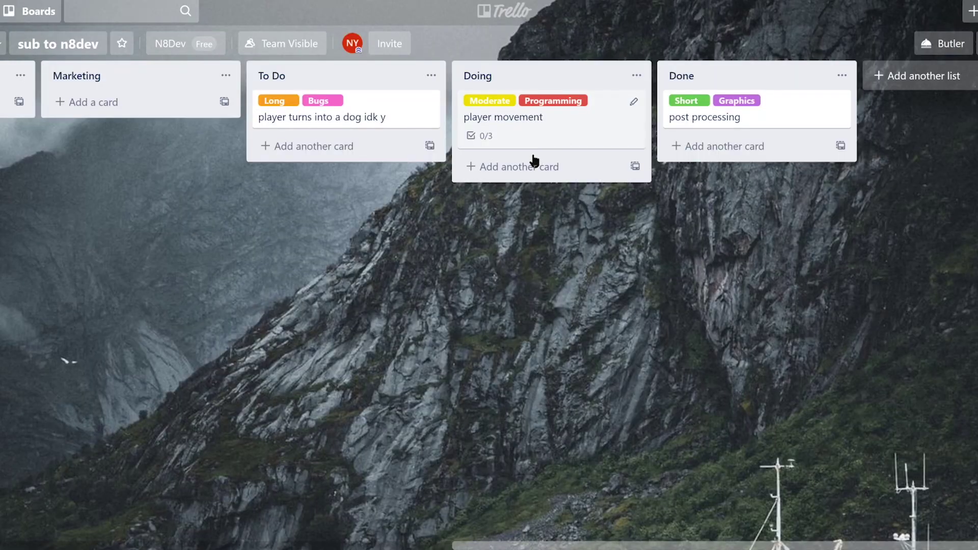
pyautogui.click(532, 148)
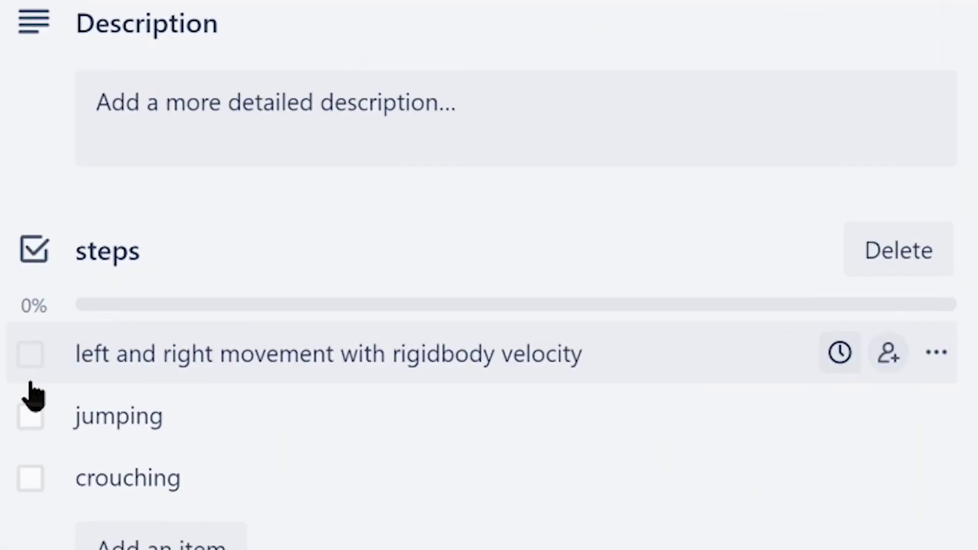
pyautogui.click(239, 309)
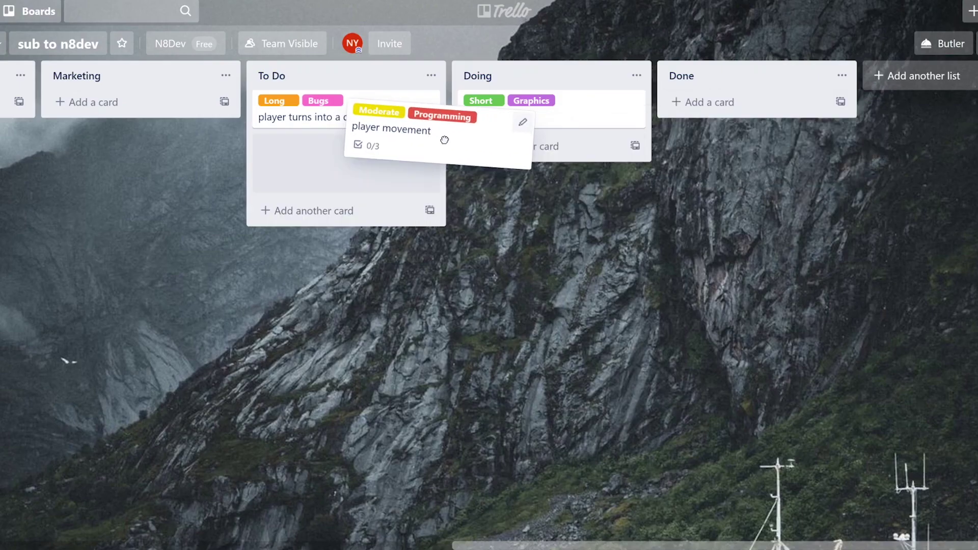
# Move player movement into Doing, tick its checklist steps, and restore the archived card to the board.
pyautogui.moveTo(444, 140); pyautogui.dragTo(541, 149)
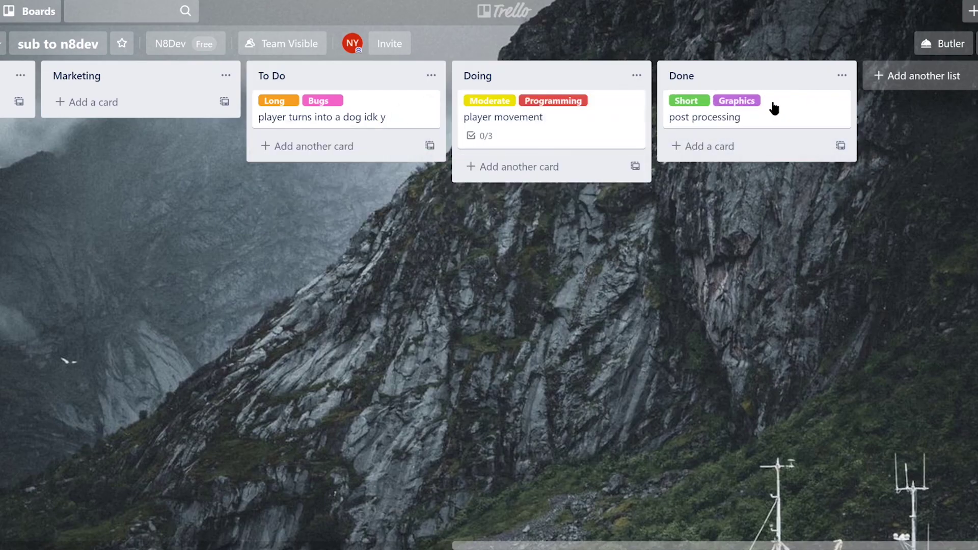
pyautogui.click(531, 147)
pyautogui.click(239, 309)
pyautogui.click(239, 335)
pyautogui.click(239, 361)
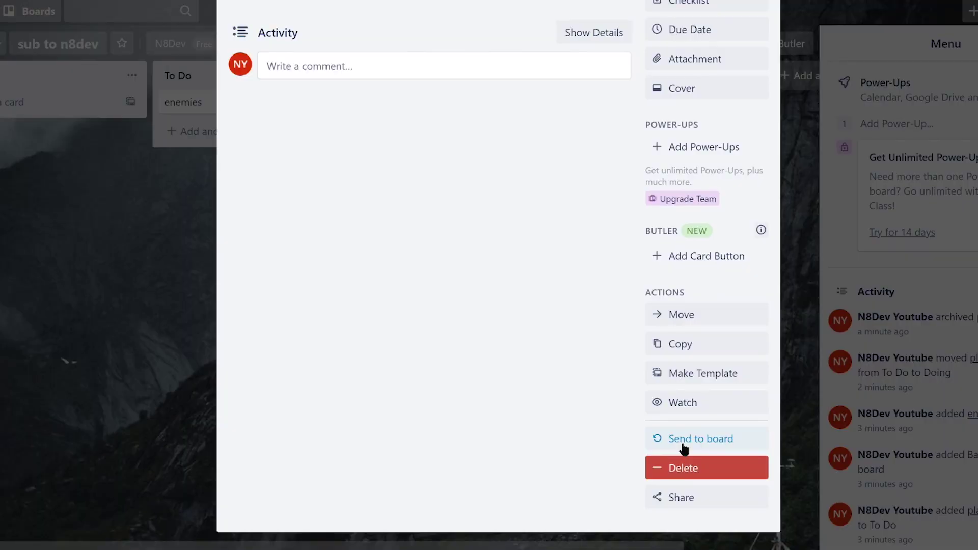
pyautogui.click(681, 447)
pyautogui.press('Escape')
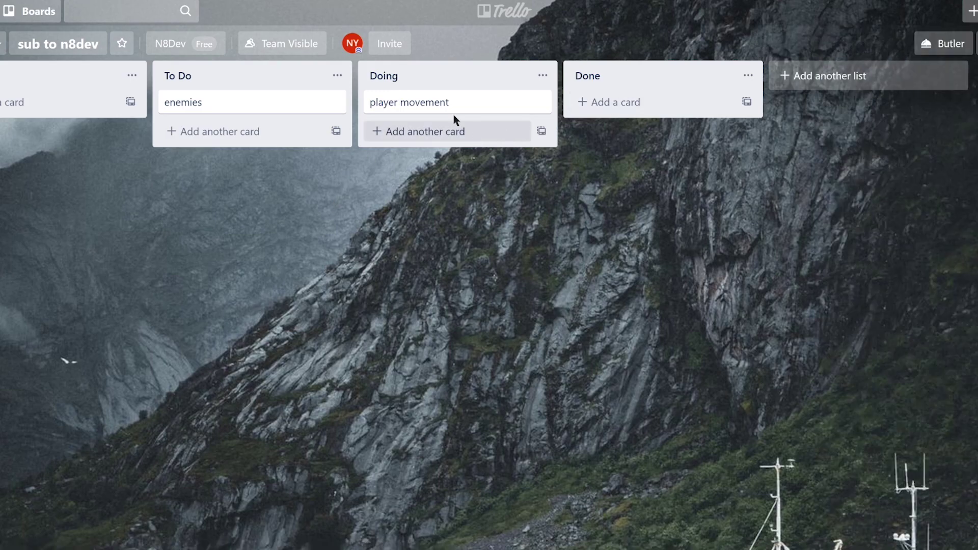
# Search the Power-Ups directory for 'da' and read the Daily Updates Power-Up details.
pyautogui.click(452, 106)
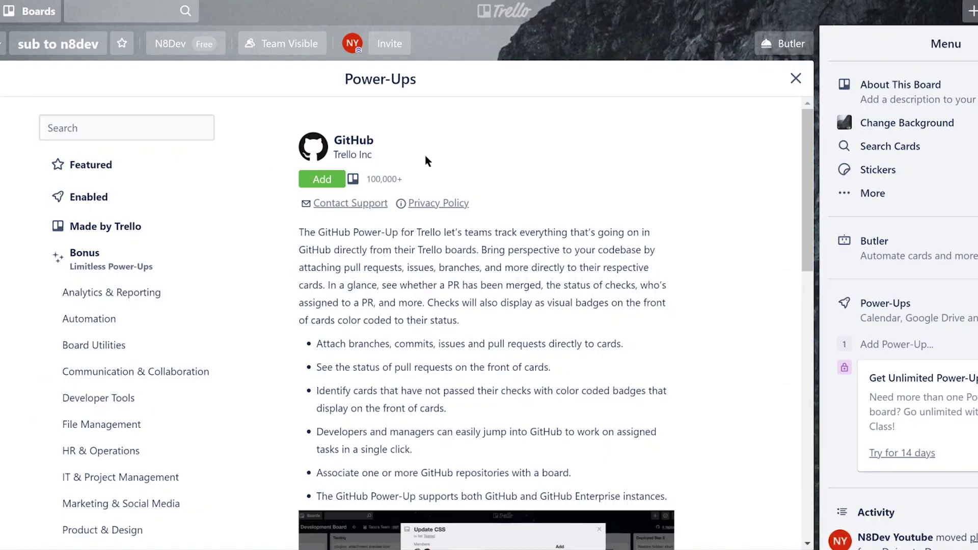
pyautogui.scroll(-10, 426, 159)
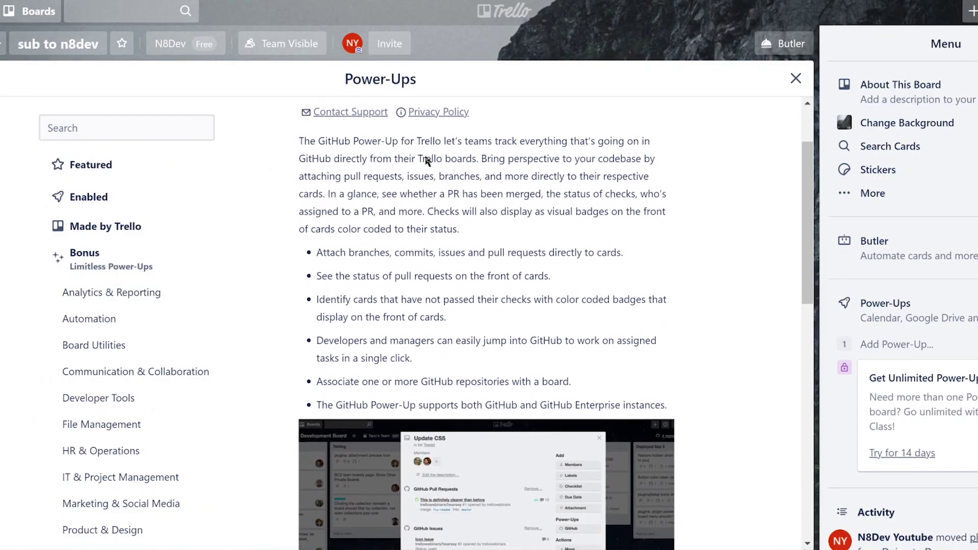
pyautogui.scroll(-3, 427, 161)
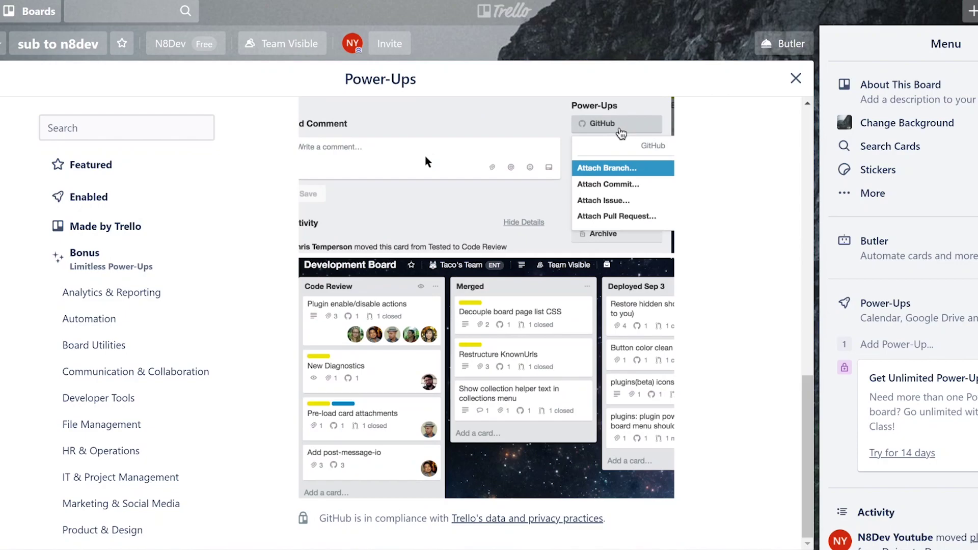
pyautogui.scroll(10, 427, 161)
pyautogui.click(106, 134)
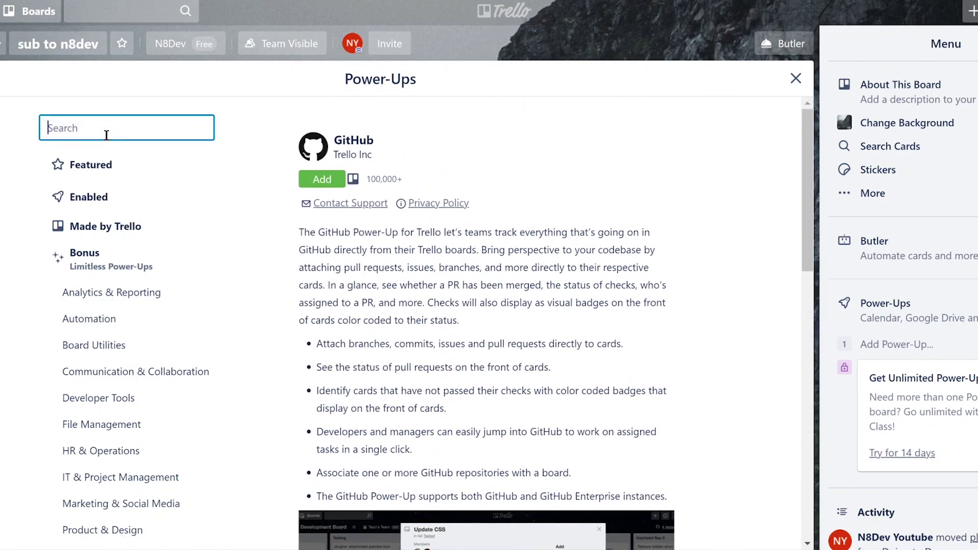
pyautogui.write('s')
pyautogui.press('BackSpace')
pyautogui.write('da')
pyautogui.click(416, 293)
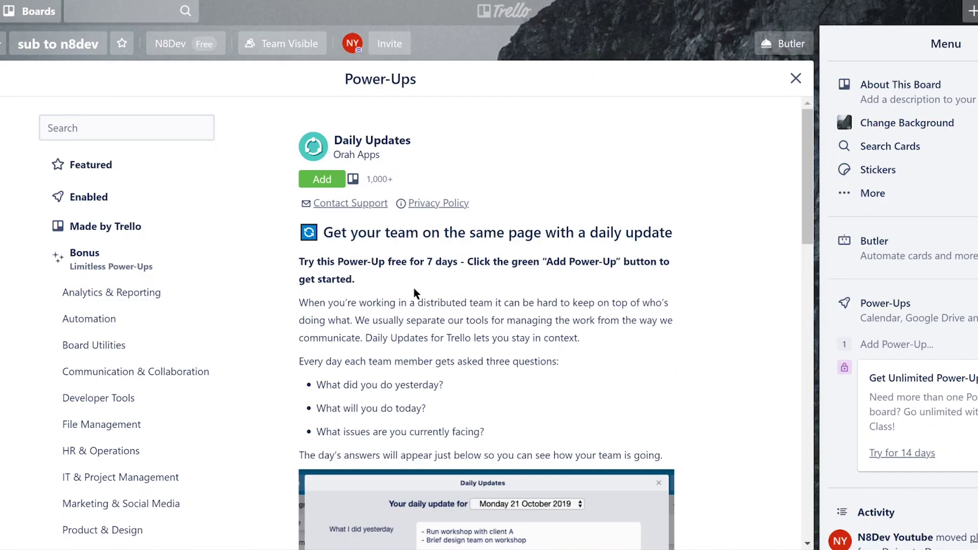
pyautogui.scroll(-9, 415, 295)
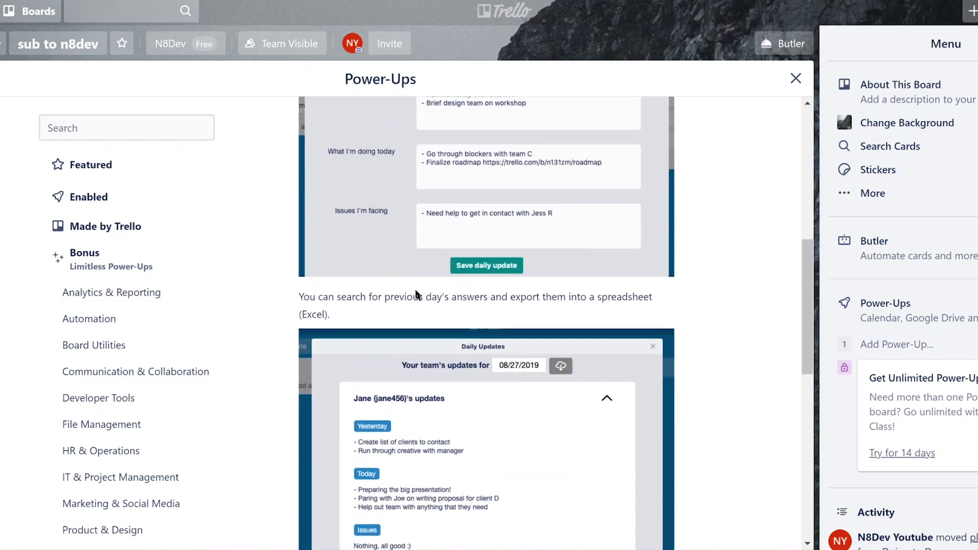
pyautogui.scroll(-7, 418, 293)
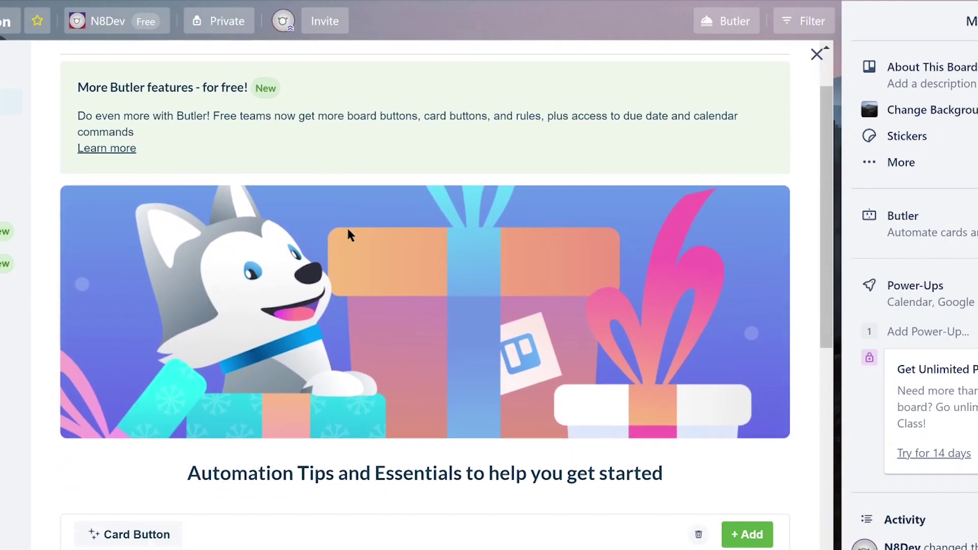
# Scroll through the Butler automation tips to the 'move the card to list To Do' button.
pyautogui.scroll(-3, 347, 226)
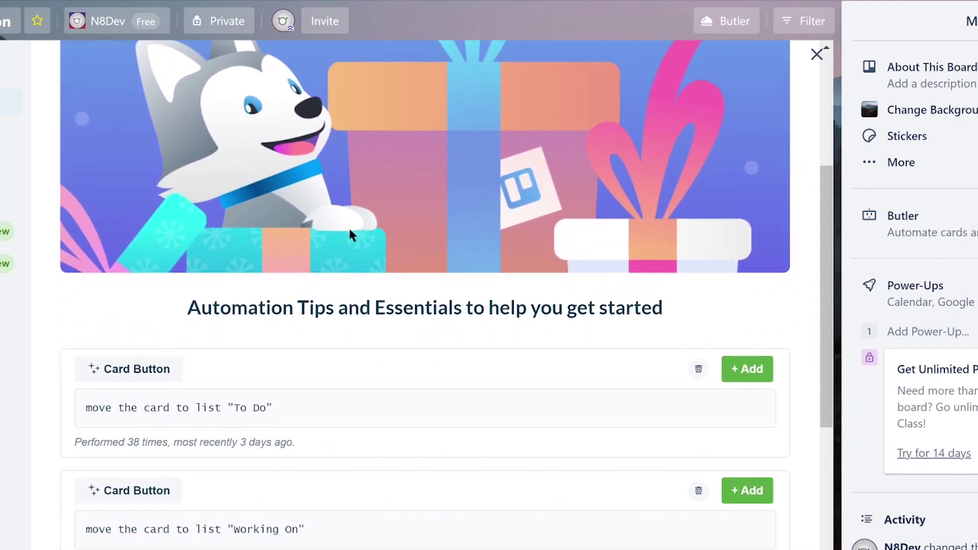
pyautogui.scroll(-4, 349, 230)
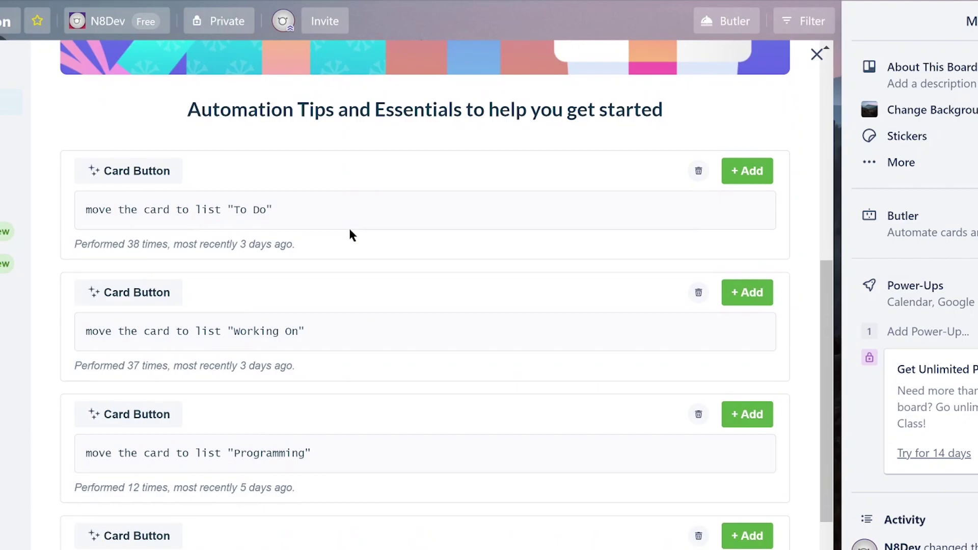
pyautogui.scroll(-2, 350, 233)
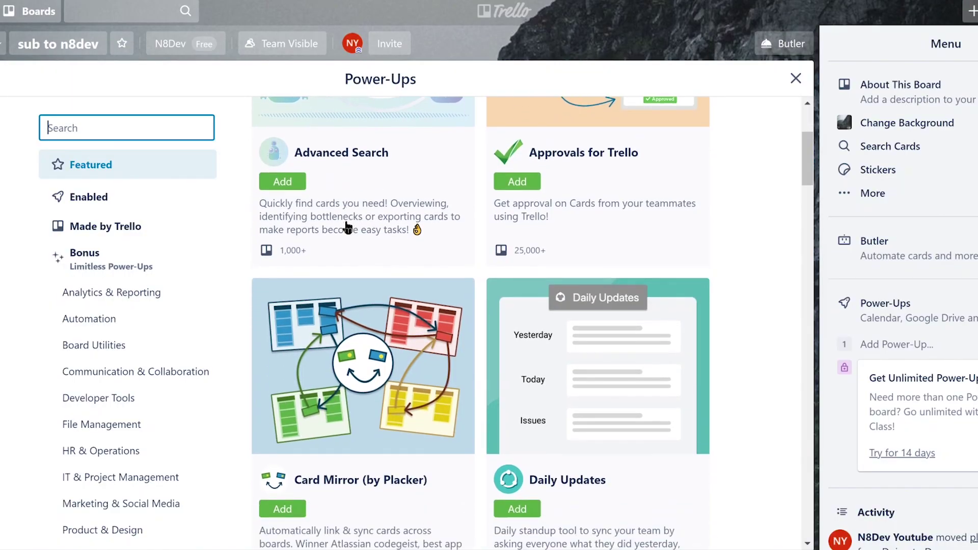
pyautogui.scroll(-15, 347, 226)
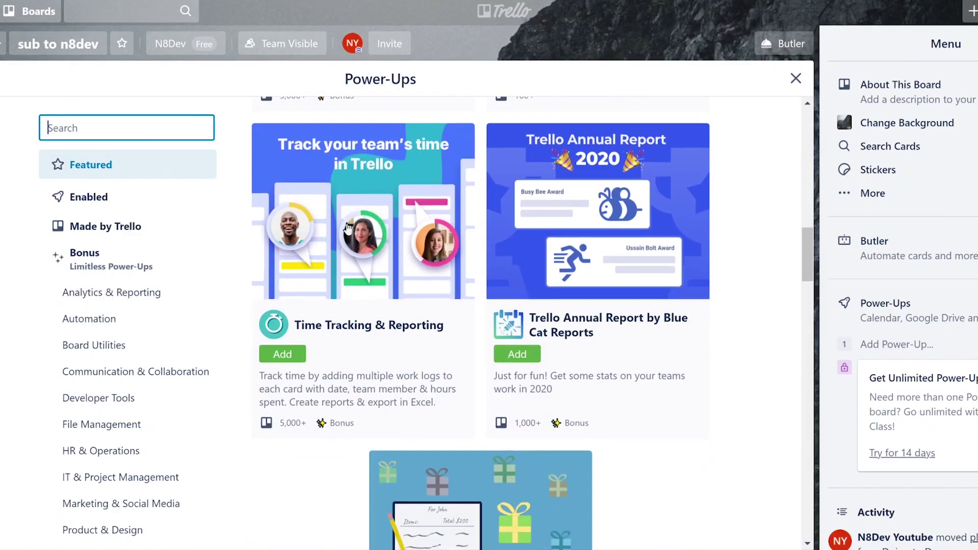
pyautogui.scroll(-6, 348, 229)
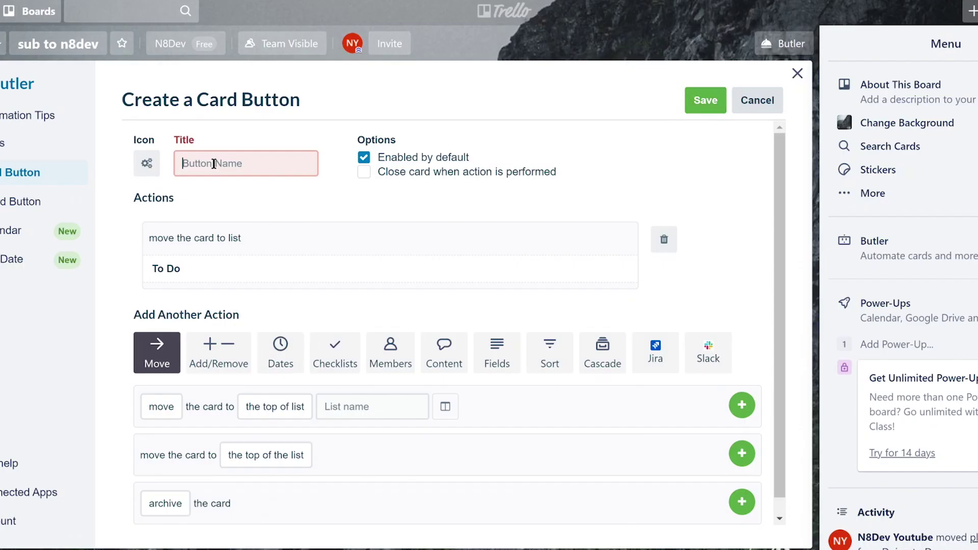
# Look through Butler's 'Move Card' and card-sorting action options.
pyautogui.write('Move Card')
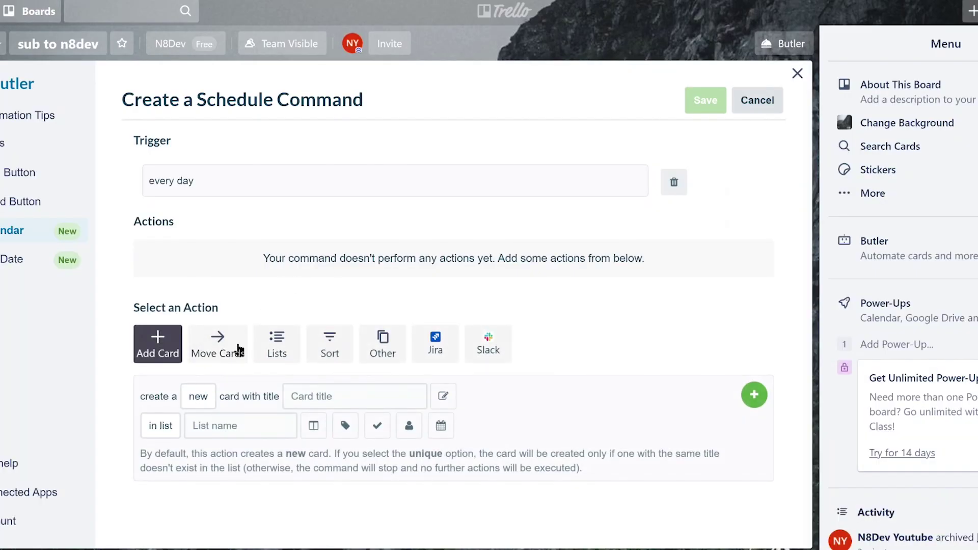
pyautogui.click(327, 338)
pyautogui.click(384, 395)
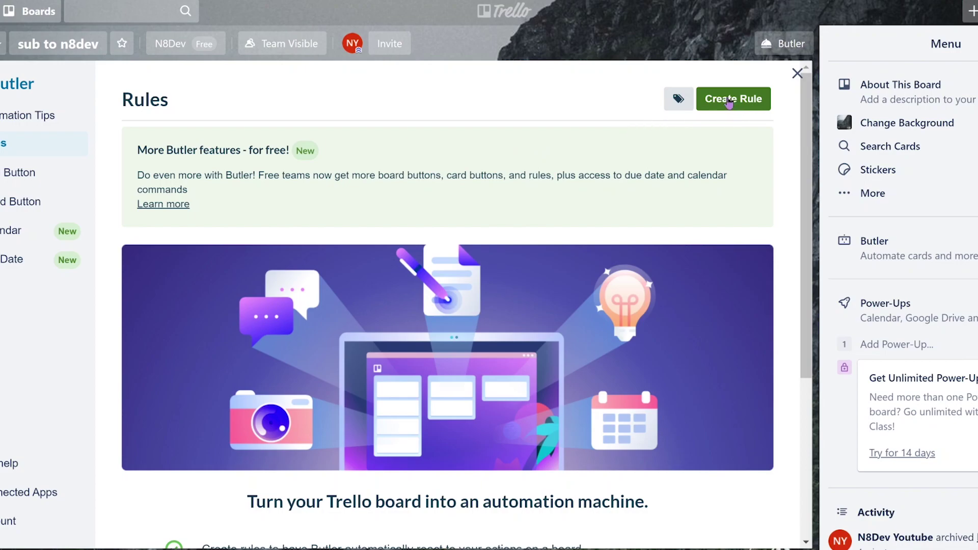
# Start a new Butler rule triggered when a card is added to list Graphics.
pyautogui.click(730, 100)
pyautogui.click(408, 236)
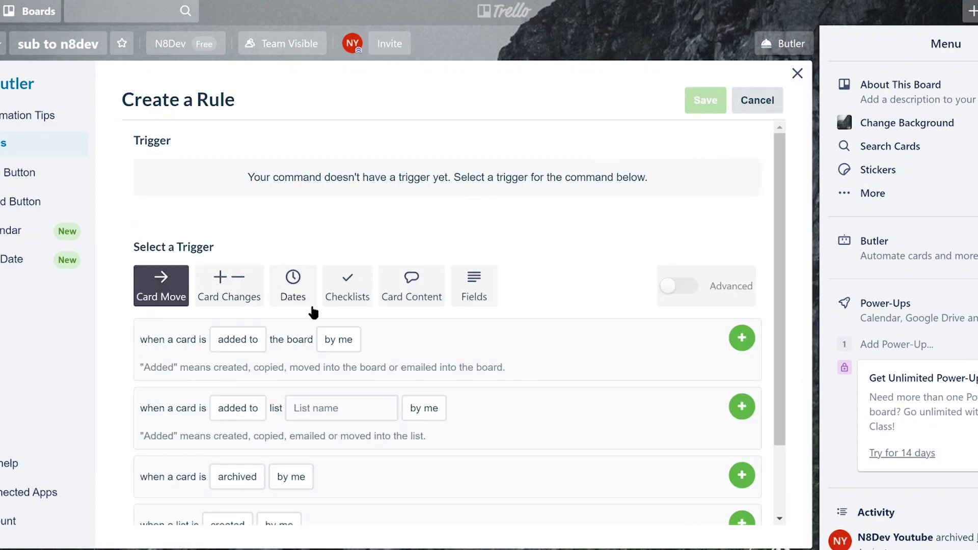
pyautogui.scroll(-2, 430, 299)
pyautogui.click(338, 335)
pyautogui.click(326, 402)
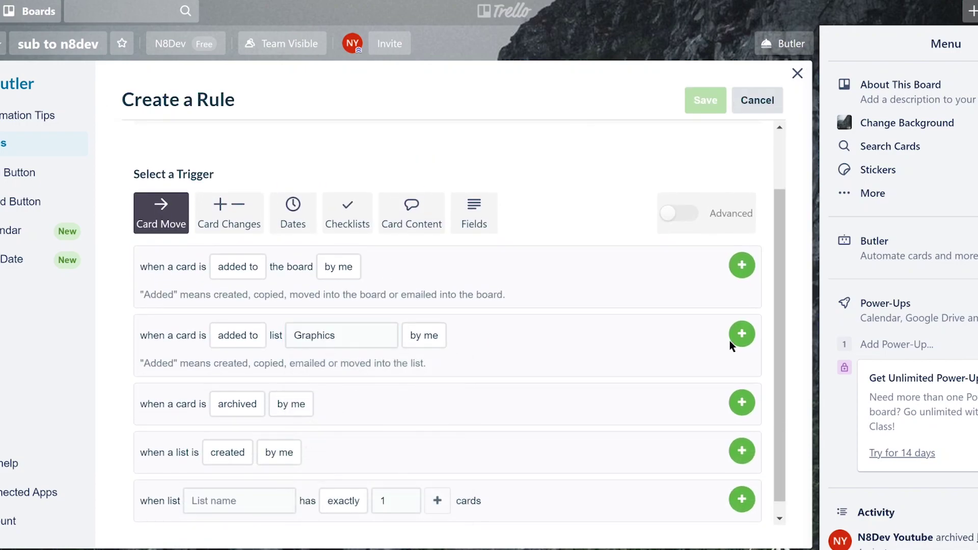
pyautogui.click(742, 334)
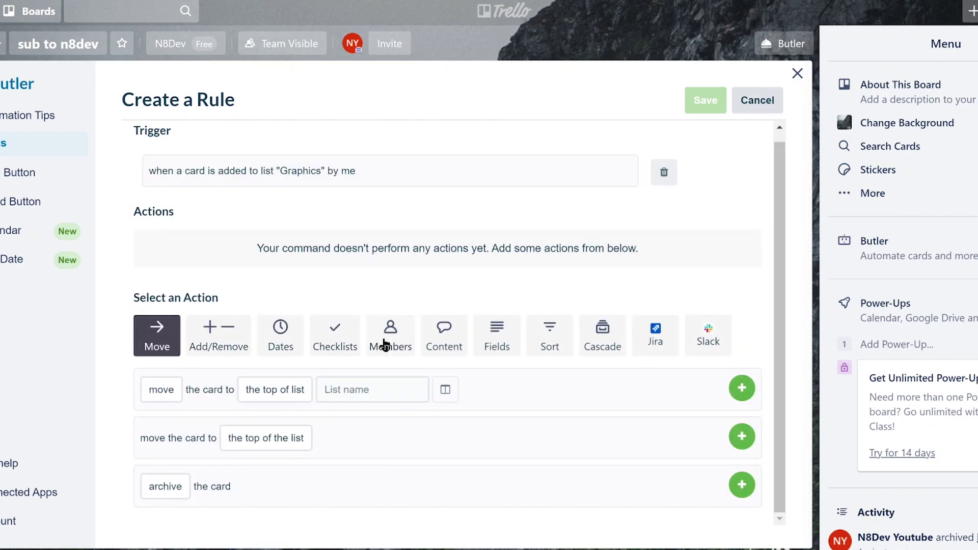
pyautogui.click(385, 345)
pyautogui.click(278, 423)
pyautogui.write('my artist')
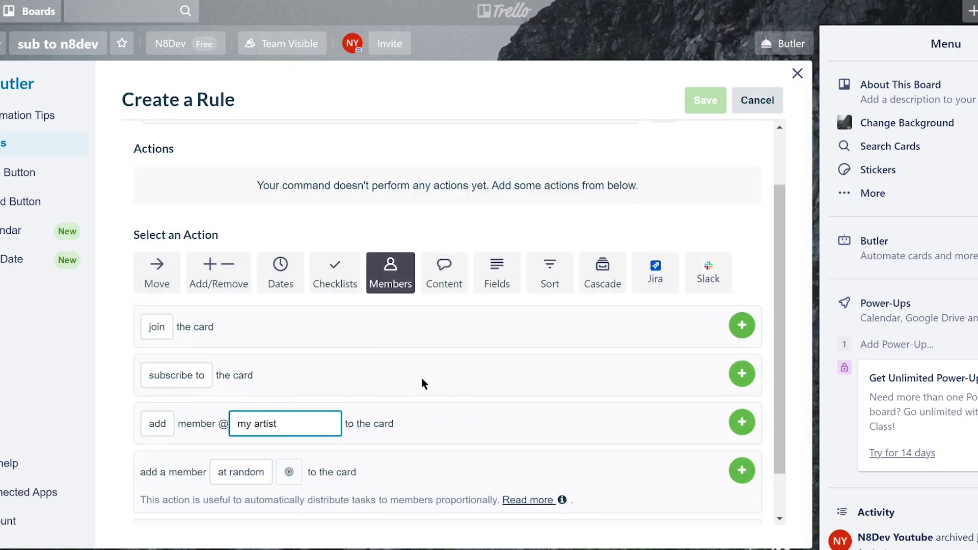
pyautogui.click(741, 423)
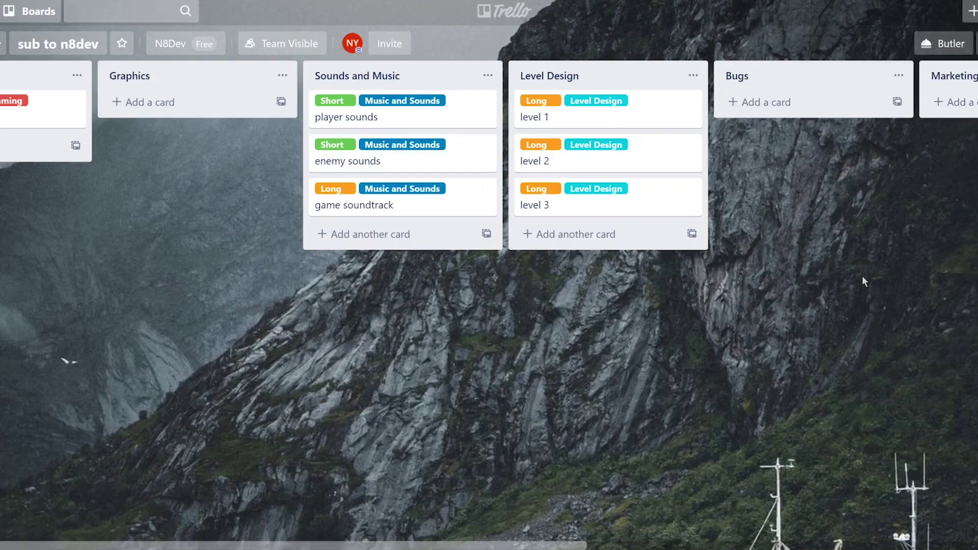
# Assign the board member to the 'player turns into a dog idk y' card.
pyautogui.hscroll(10, 514, 178)
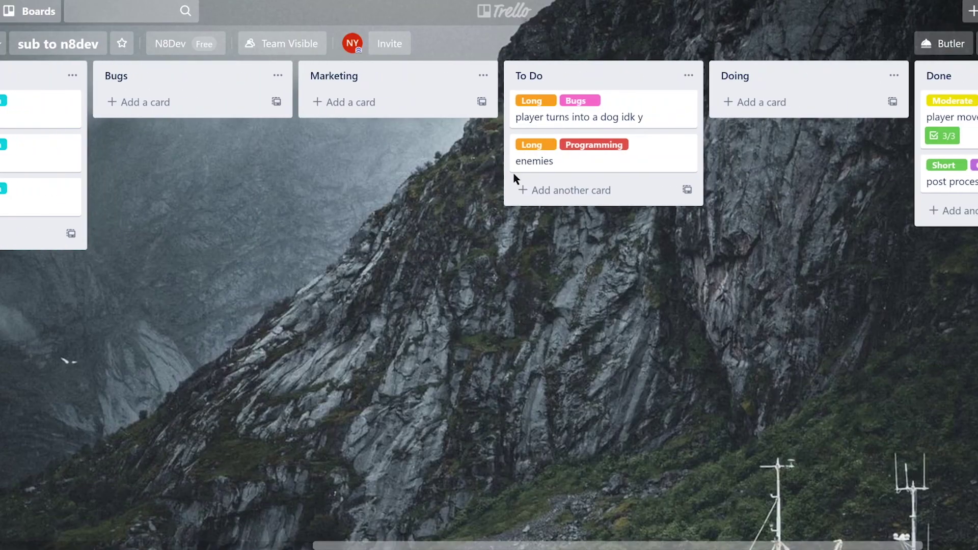
pyautogui.click(636, 122)
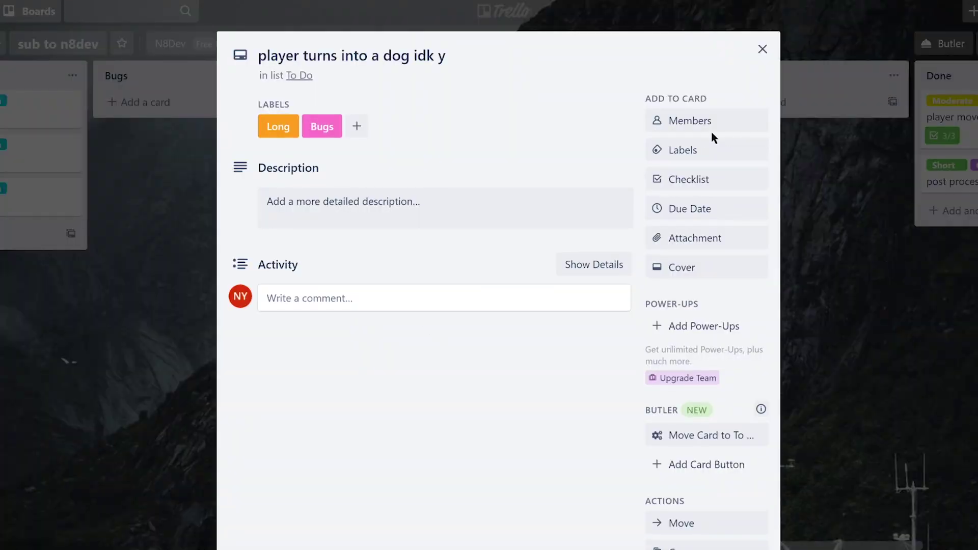
pyautogui.click(693, 130)
pyautogui.click(690, 244)
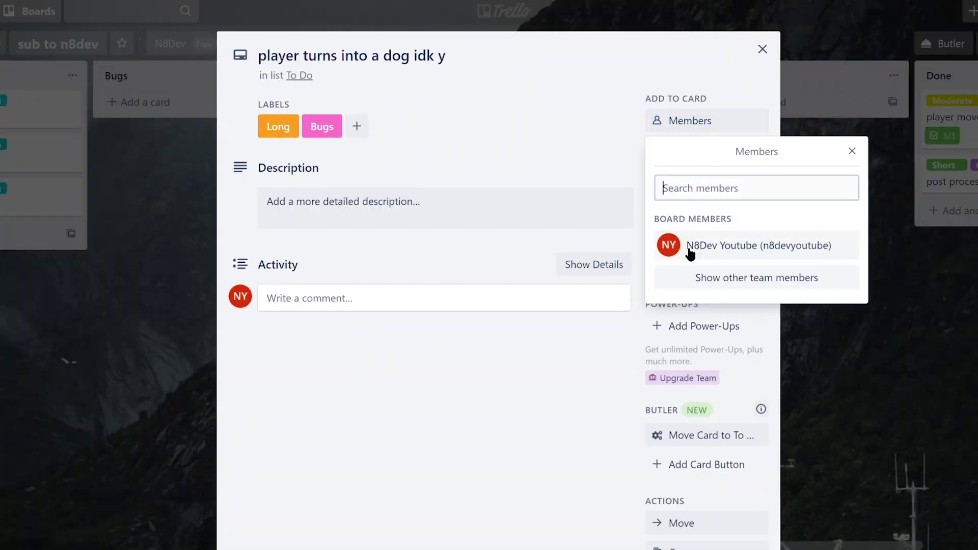
pyautogui.click(762, 49)
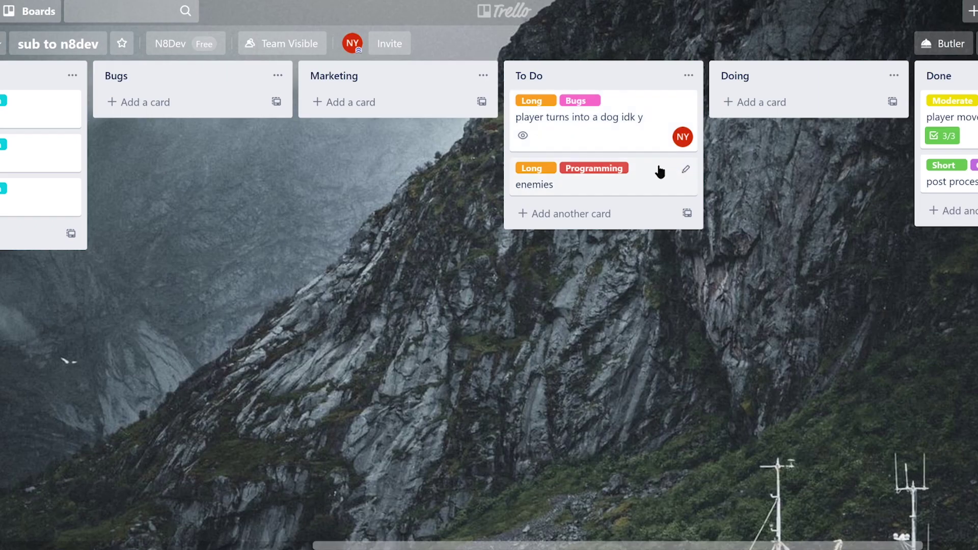
# Assign the board member to the 'enemies' card.
pyautogui.click(636, 183)
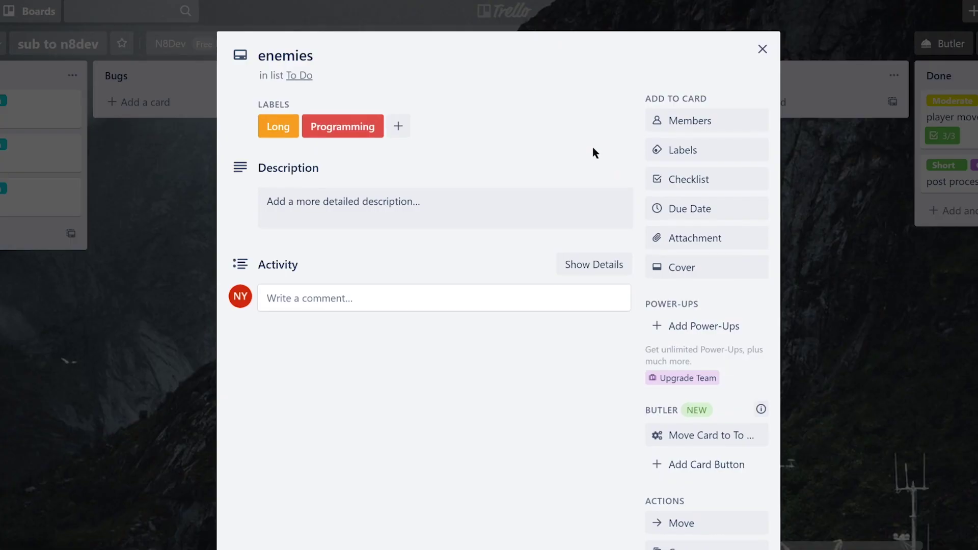
pyautogui.click(686, 123)
pyautogui.click(732, 246)
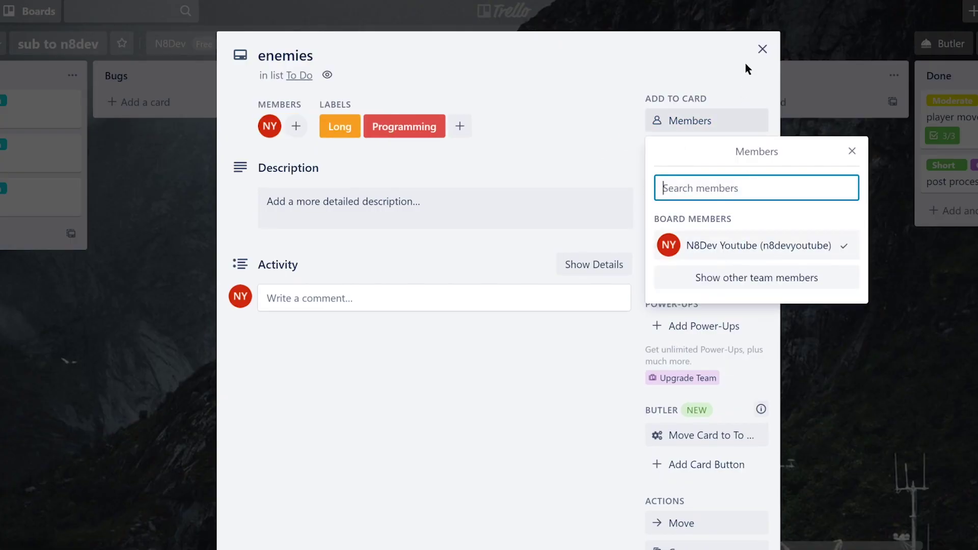
pyautogui.click(761, 49)
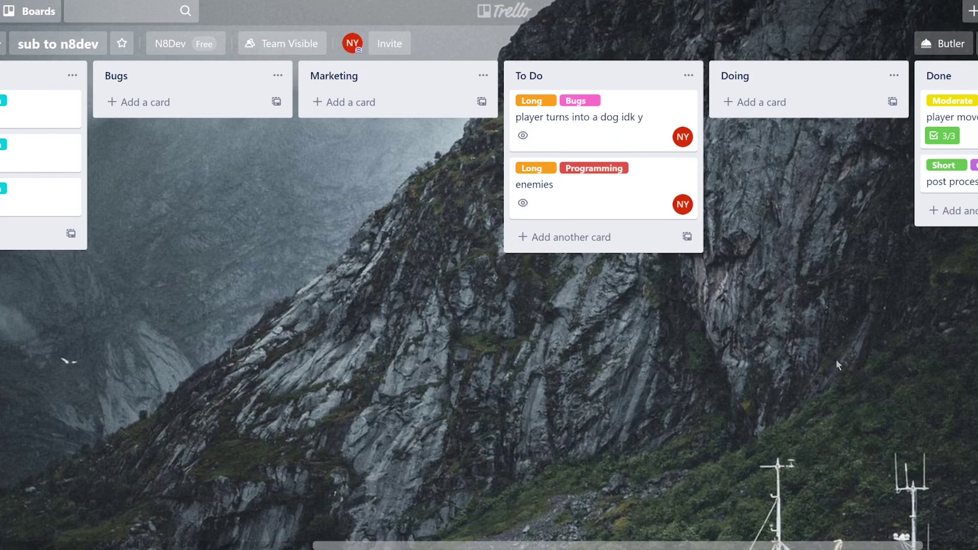
pyautogui.hscroll(5, 836, 359)
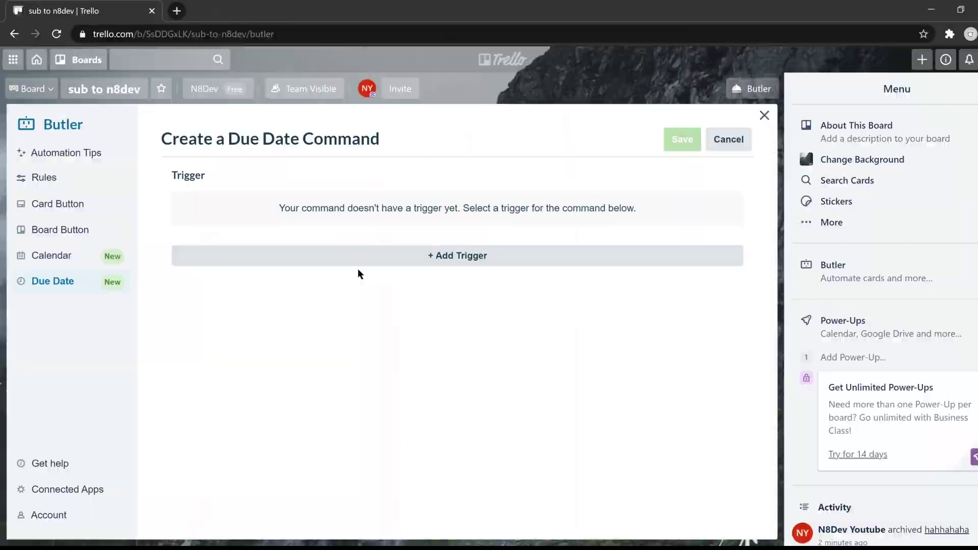
# Start a Butler command triggered when a card is due, showing its checklist actions.
pyautogui.click(359, 264)
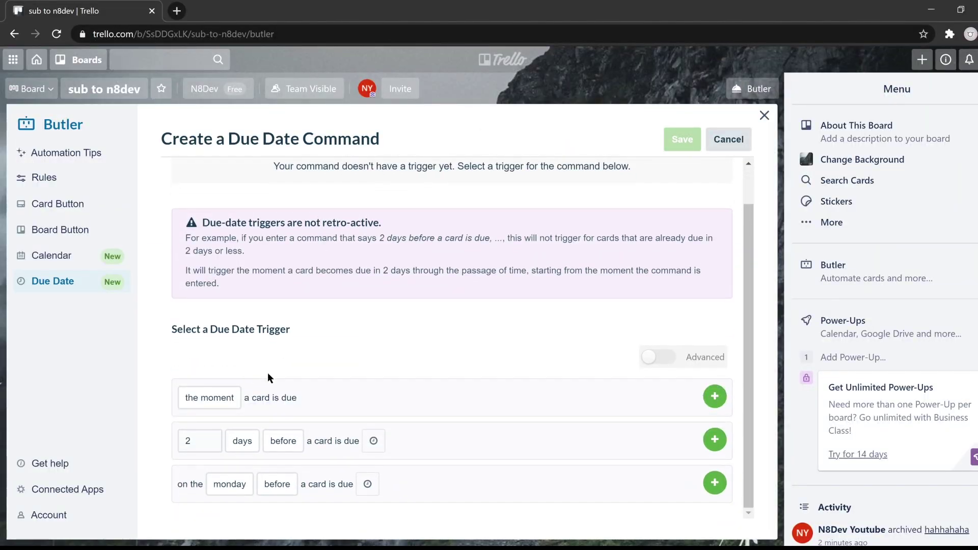
pyautogui.click(714, 396)
pyautogui.click(353, 347)
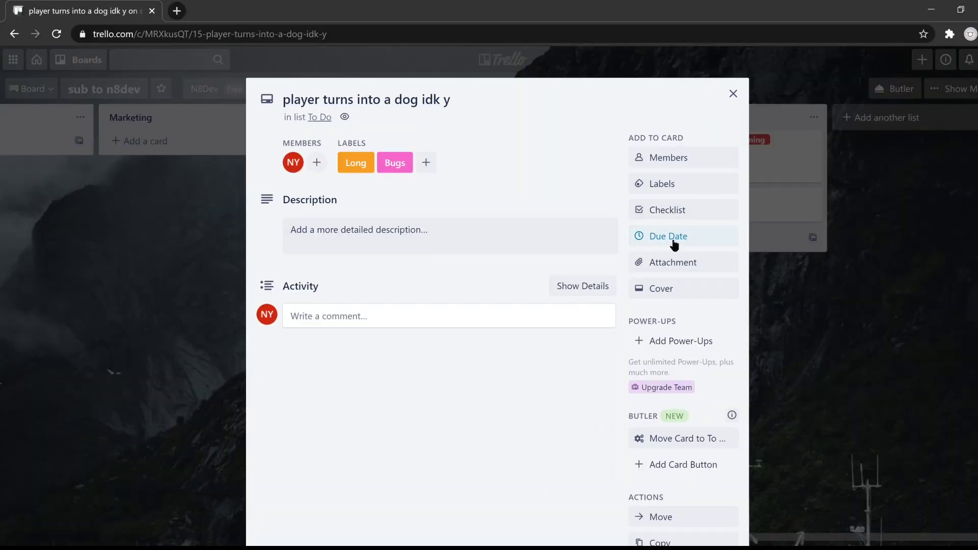
# Give 'player turns into a dog idk y' a due date of February 4, 2021, 11:49 AM.
pyautogui.click(676, 240)
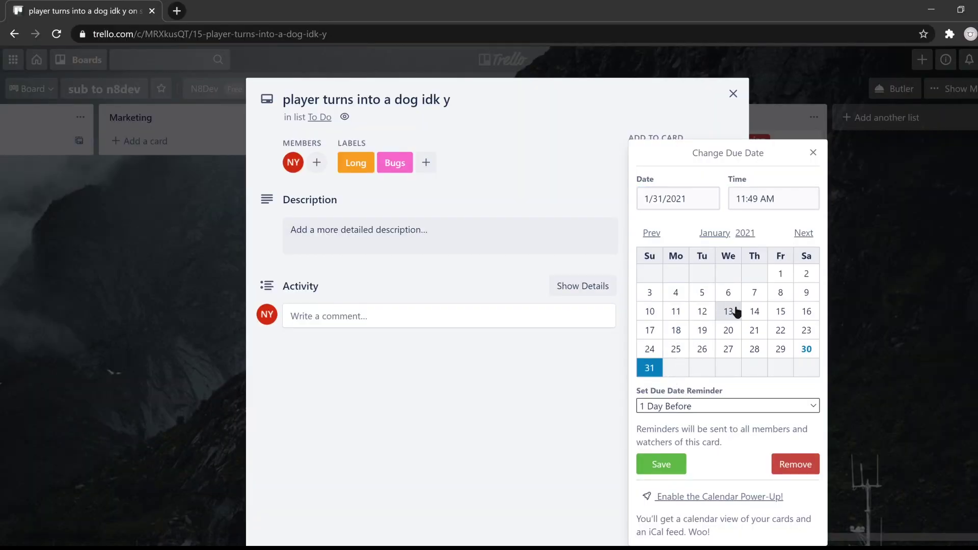
pyautogui.click(803, 233)
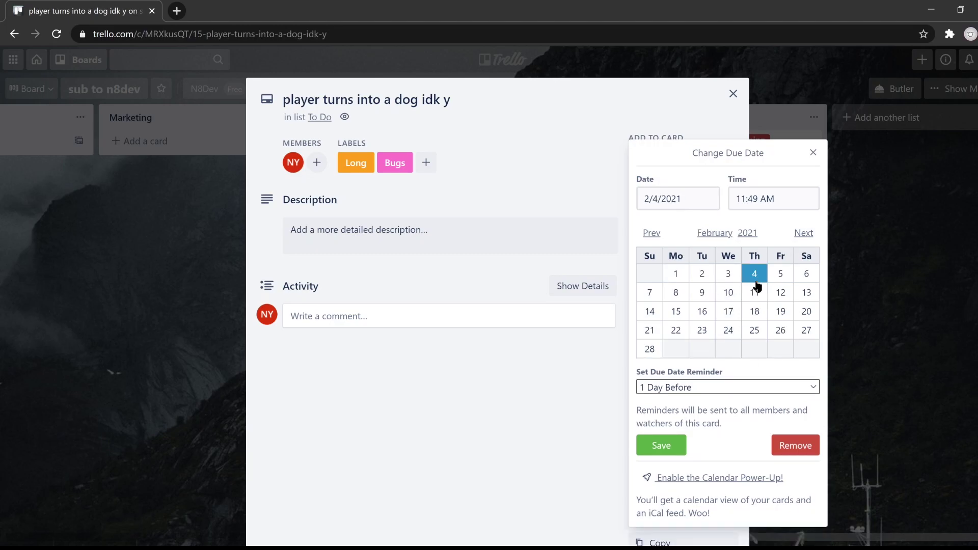
pyautogui.click(662, 445)
pyautogui.click(733, 93)
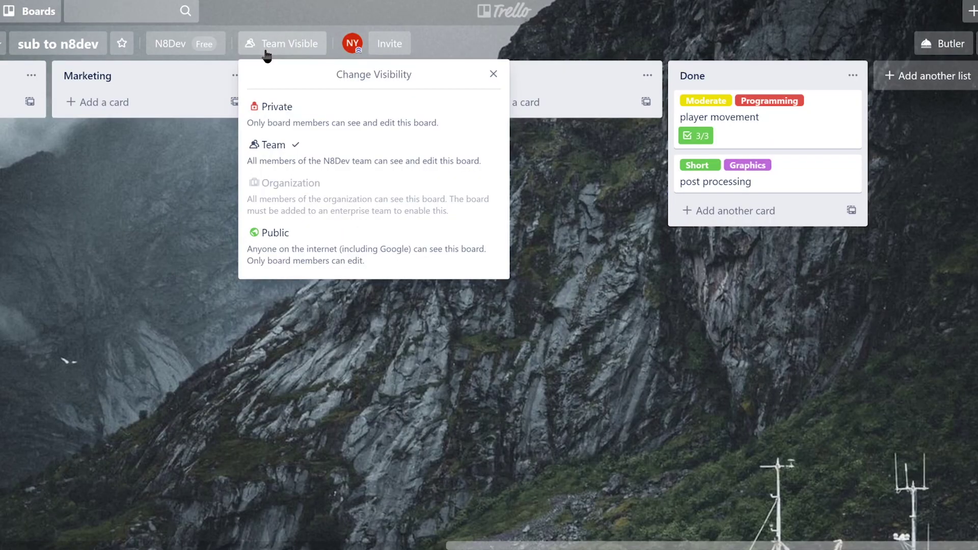
# Change the sub to n8dev board's visibility from Private to Public and confirm it.
pyautogui.click(276, 126)
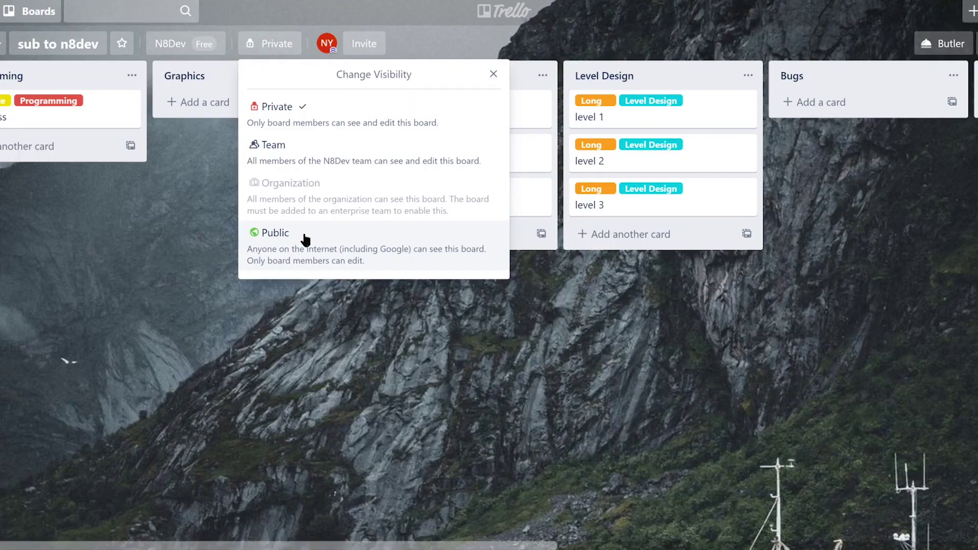
pyautogui.click(304, 239)
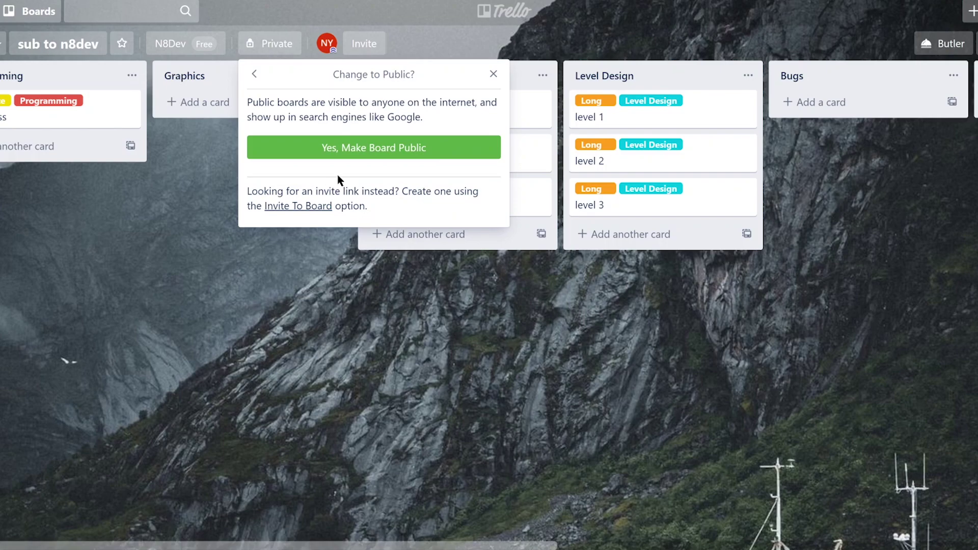
pyautogui.click(350, 153)
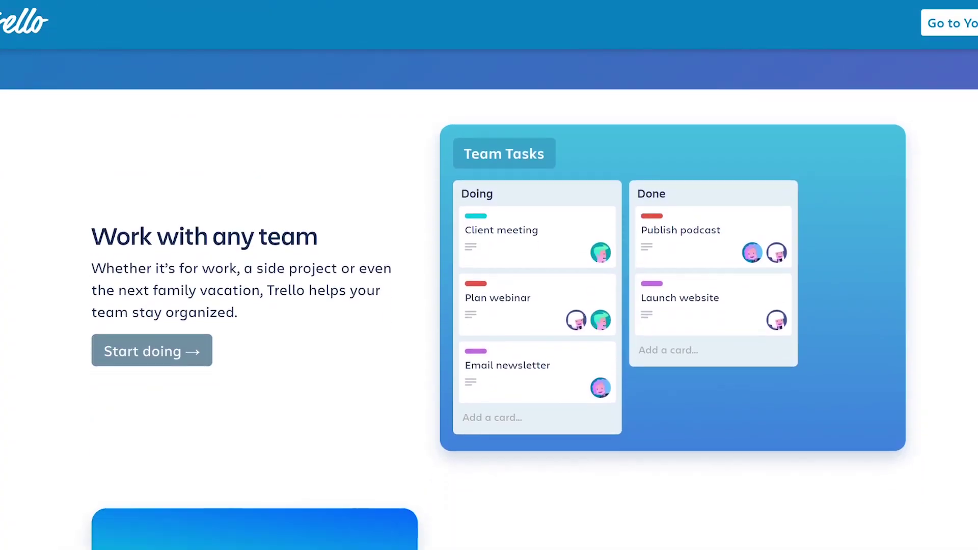
# Scroll down to See how it works and advance the carousel two slides.
pyautogui.scroll(-15, 489, 299)
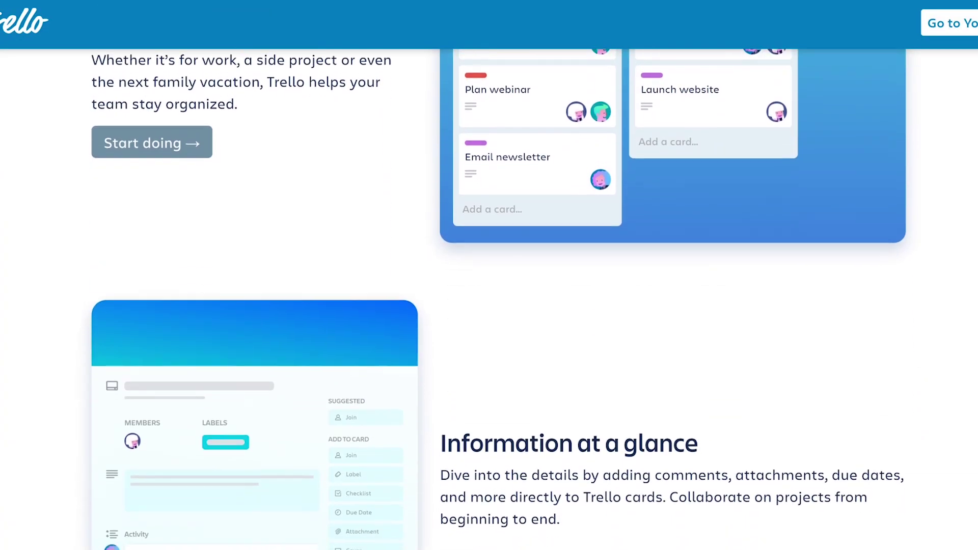
pyautogui.scroll(-9, 489, 299)
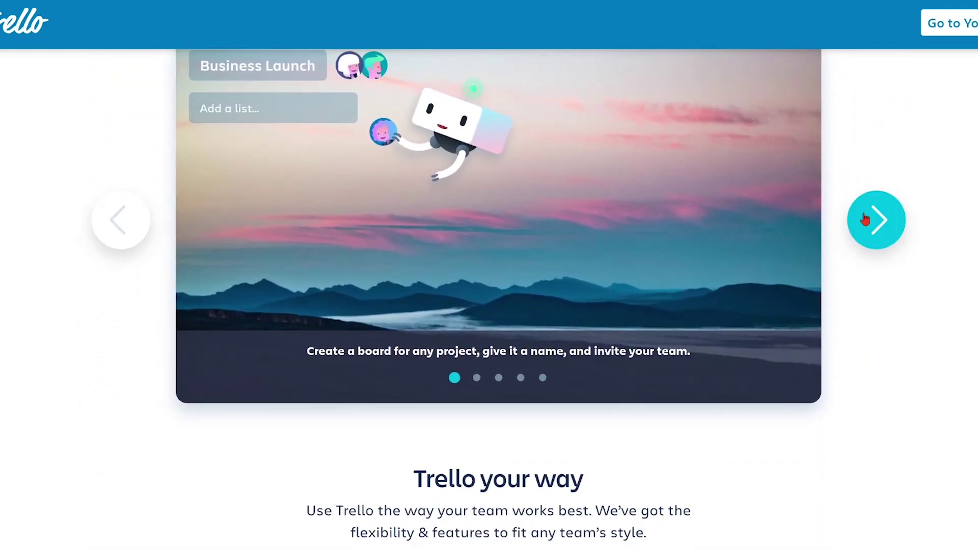
pyautogui.click(879, 219)
pyautogui.click(878, 219)
pyautogui.click(879, 219)
pyautogui.scroll(-10, 489, 299)
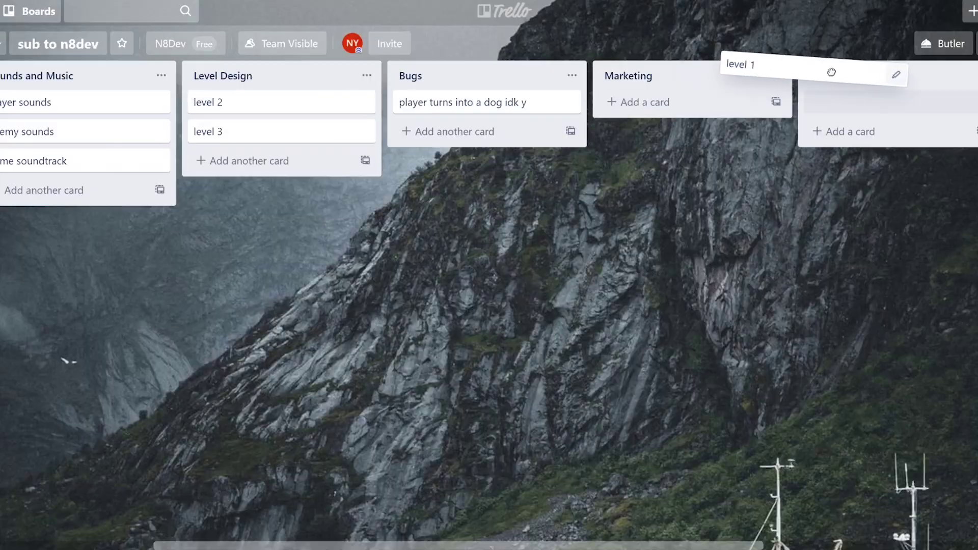
# Move level 1, the dog card, player sounds, game soundtrack and post processing into To Do.
pyautogui.moveTo(815, 71); pyautogui.dragTo(835, 102)
pyautogui.moveTo(407, 101); pyautogui.dragTo(840, 160)
pyautogui.moveTo(68, 102); pyautogui.dragTo(815, 134)
pyautogui.moveTo(135, 126); pyautogui.dragTo(891, 188)
pyautogui.moveTo(21, 102); pyautogui.dragTo(846, 131)
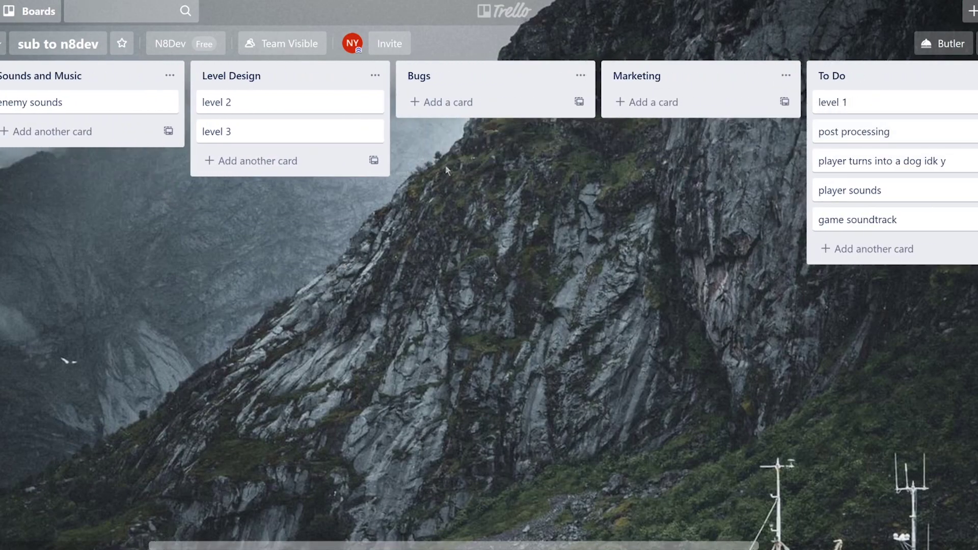